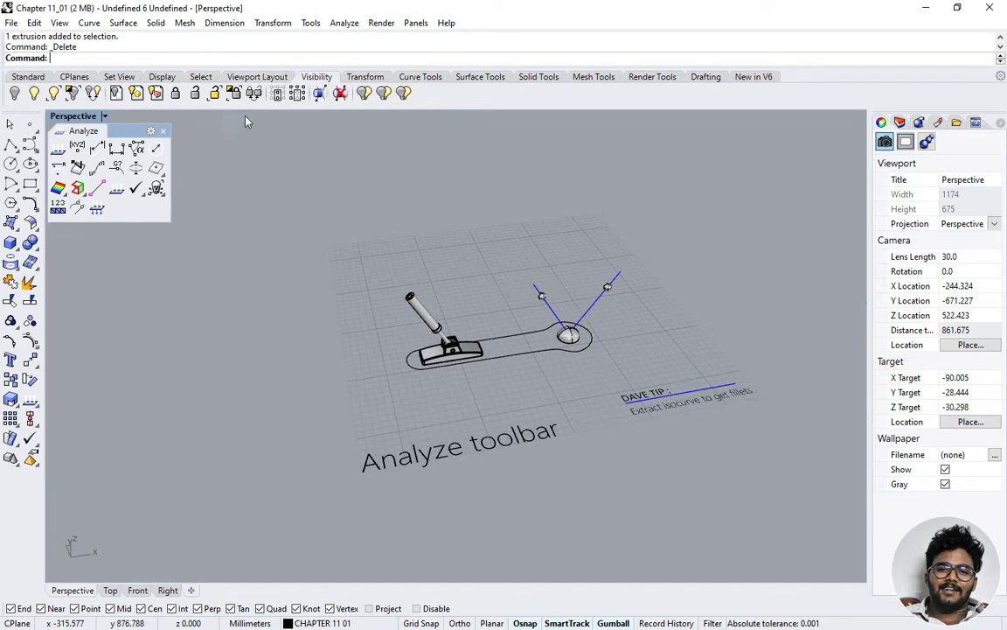
# Step: Detach the Analyze toolbar so that it floats over the Perspective viewport
pyautogui.click(31, 400)
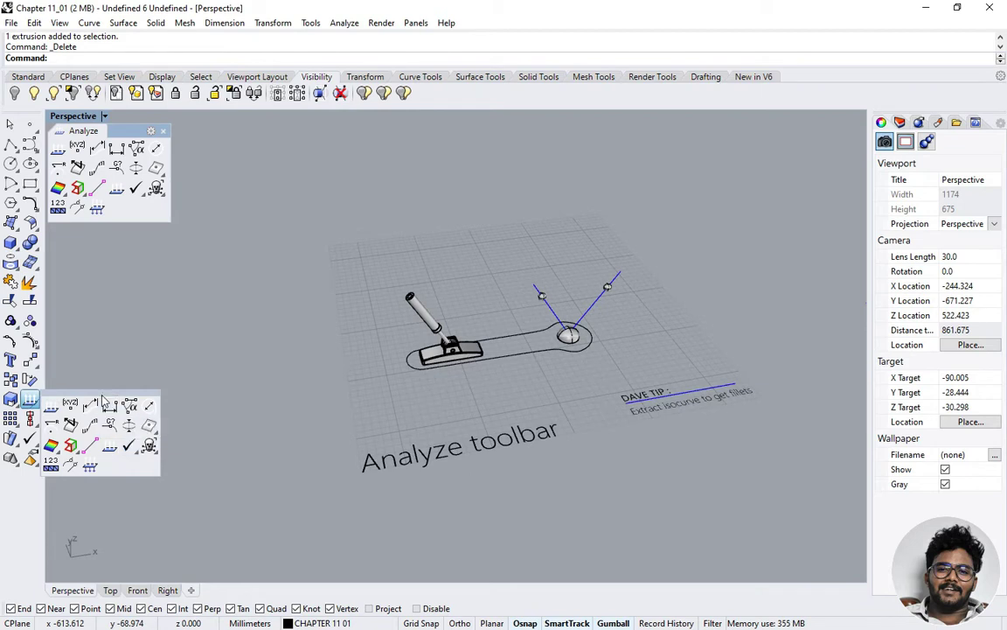
pyautogui.moveTo(103, 399); pyautogui.dragTo(126, 133)
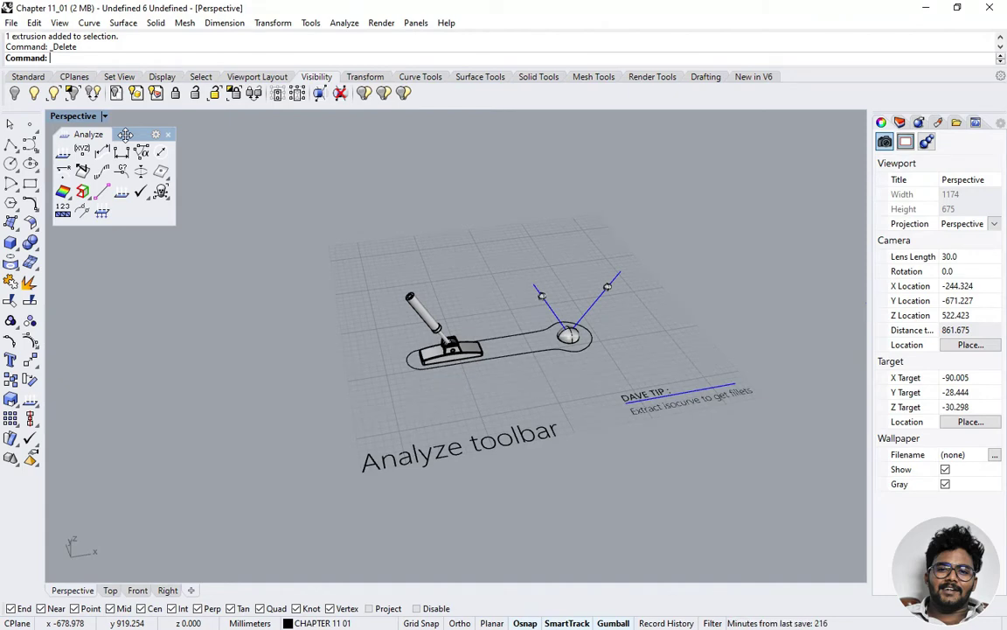
pyautogui.scroll(5, 481, 315)
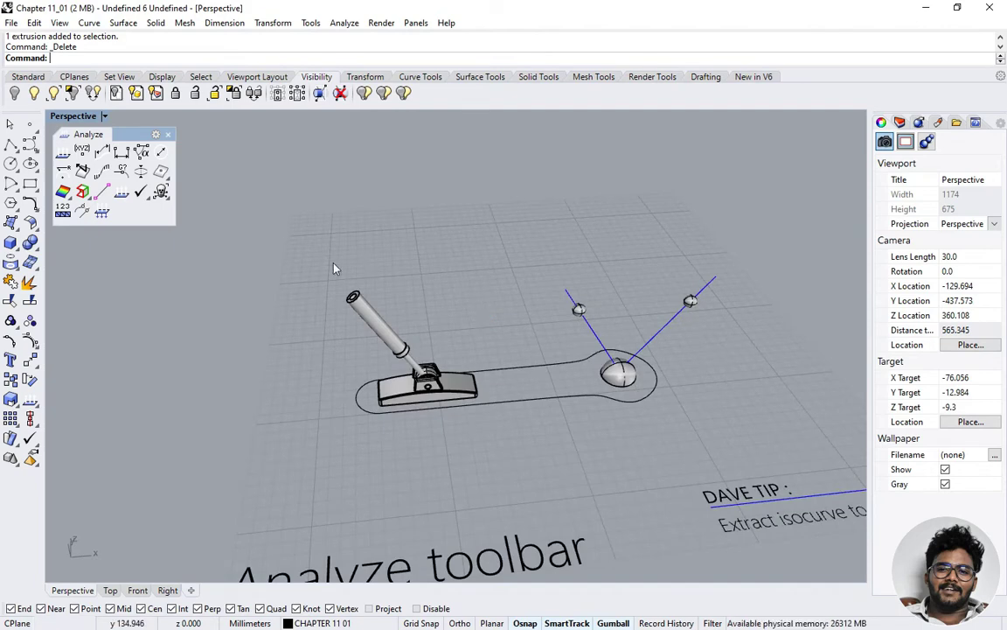
# Step: Close the floating Analyze toolbar, turn it back on from the list of available toolbars, and check its entry there
pyautogui.click(168, 134)
pyautogui.rightClick(451, 88)
pyautogui.moveTo(456, 96)
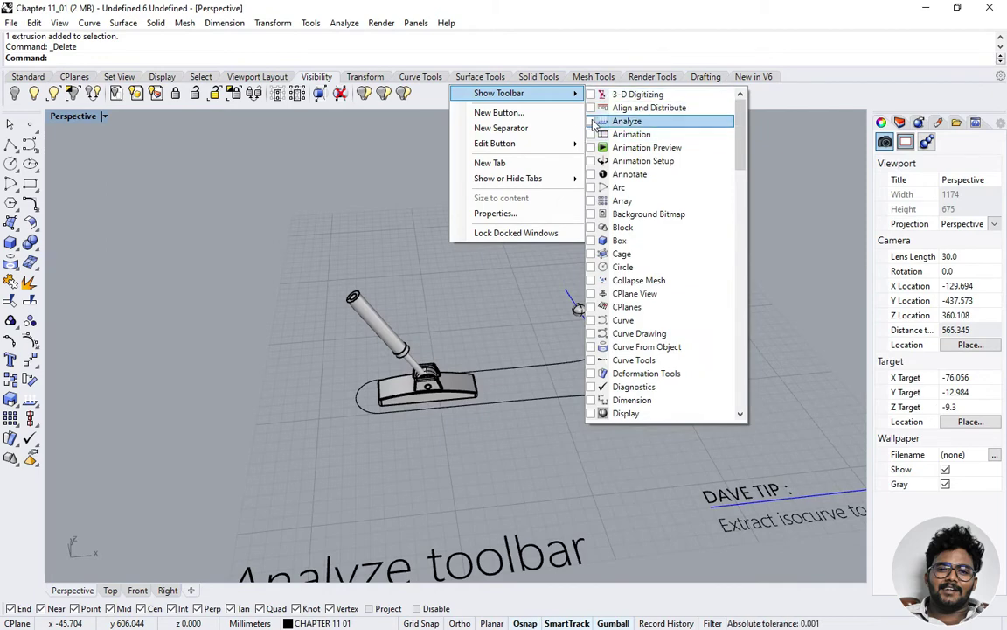
pyautogui.click(597, 121)
pyautogui.click(318, 196)
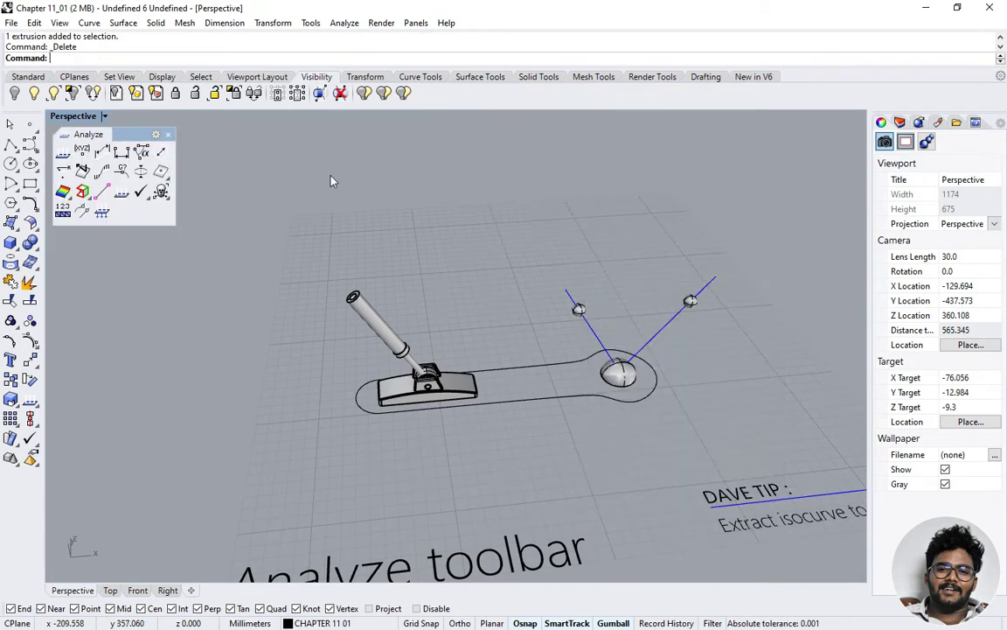
pyautogui.rightClick(454, 98)
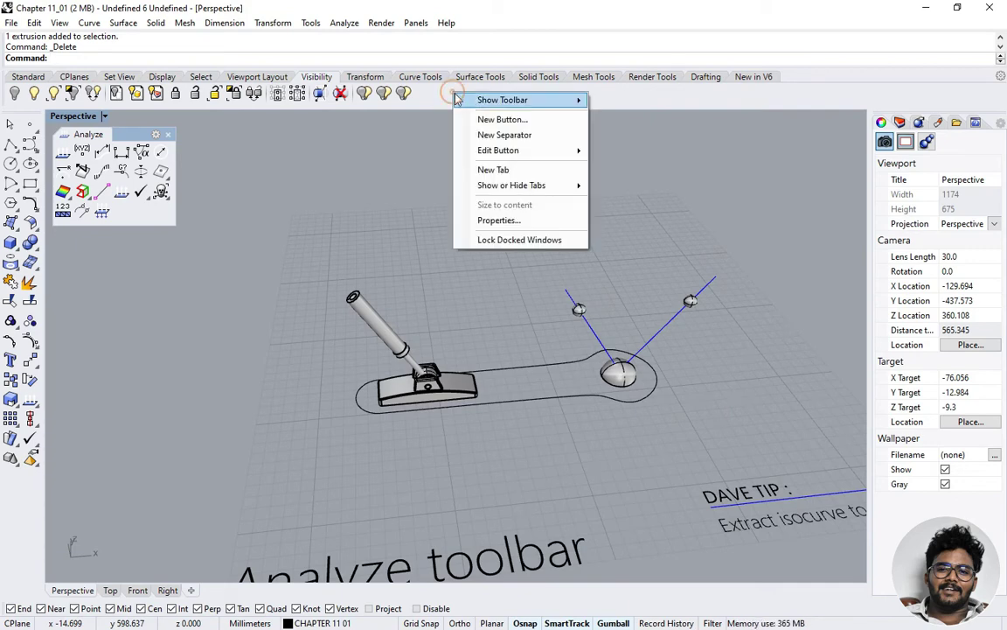
pyautogui.moveTo(488, 101)
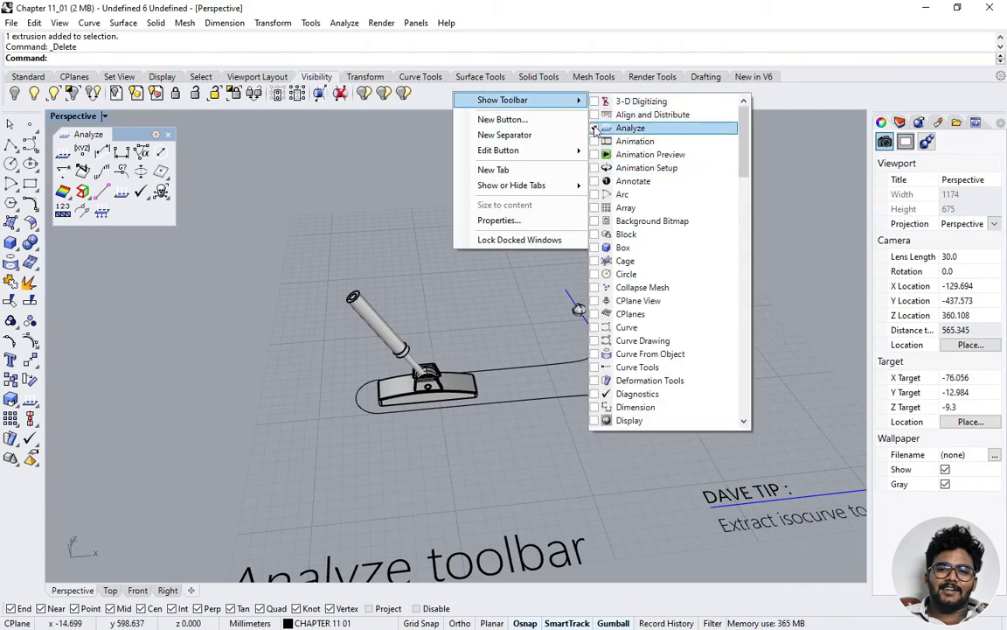
pyautogui.click(437, 168)
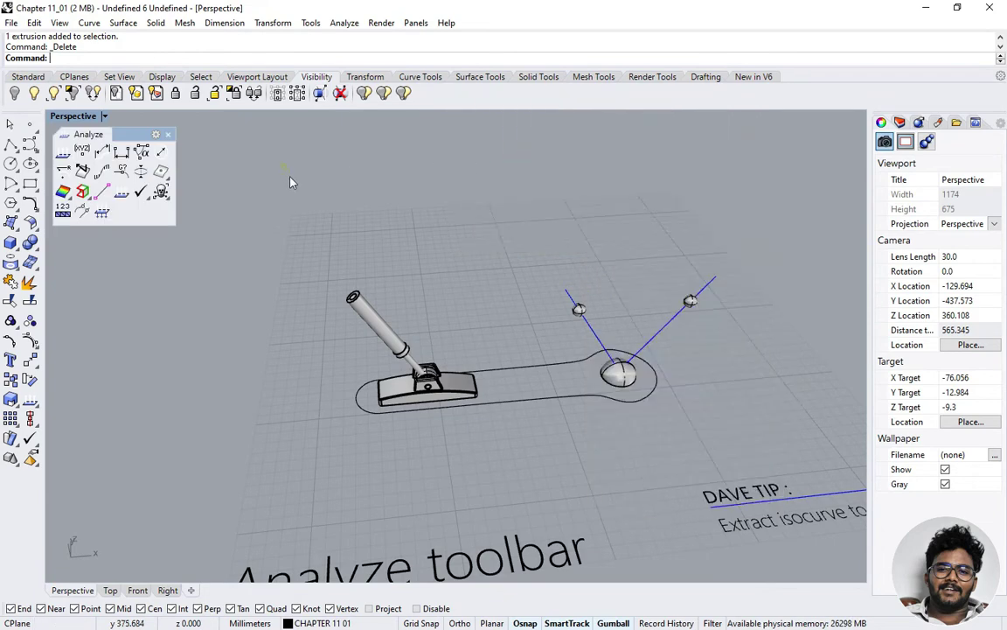
pyautogui.scroll(-3, 524, 362)
pyautogui.scroll(4, 535, 375)
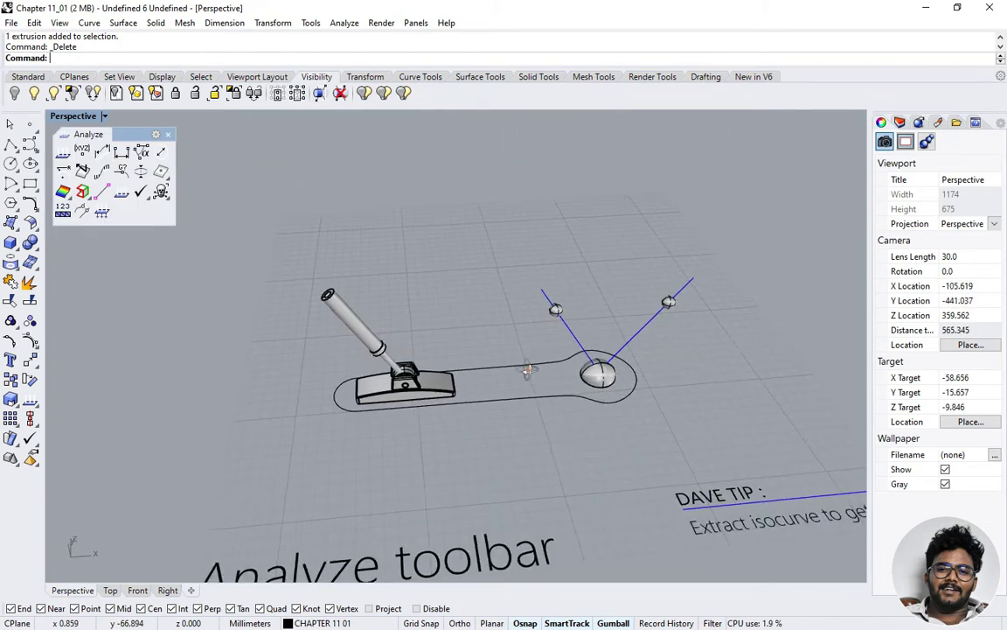
pyautogui.scroll(-3, 525, 385)
pyautogui.scroll(5, 508, 389)
pyautogui.moveTo(507, 380); pyautogui.dragTo(368, 349, button='right')
pyautogui.scroll(5, 420, 360)
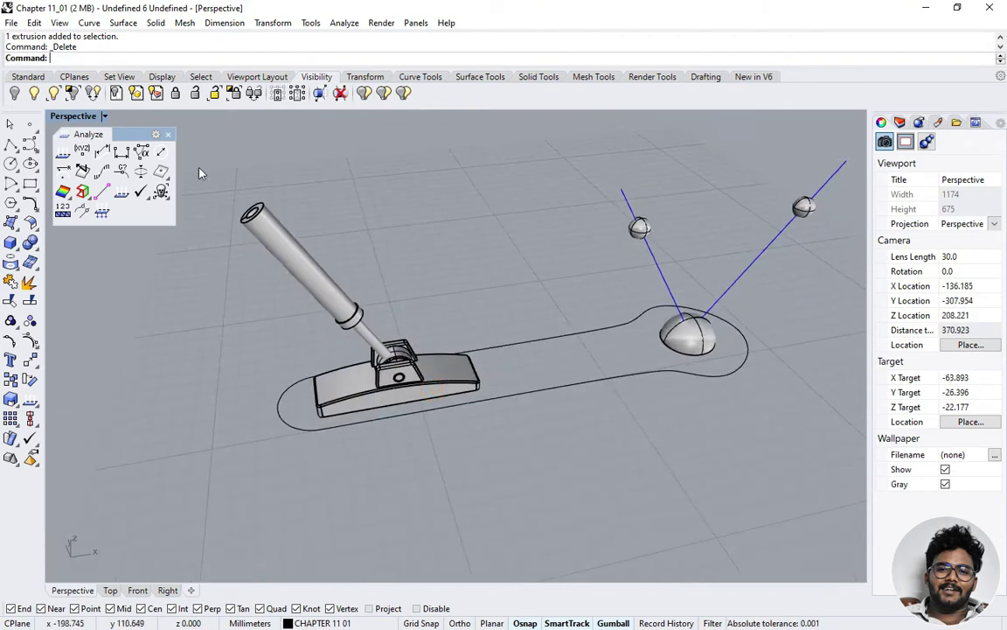
pyautogui.click(65, 155)
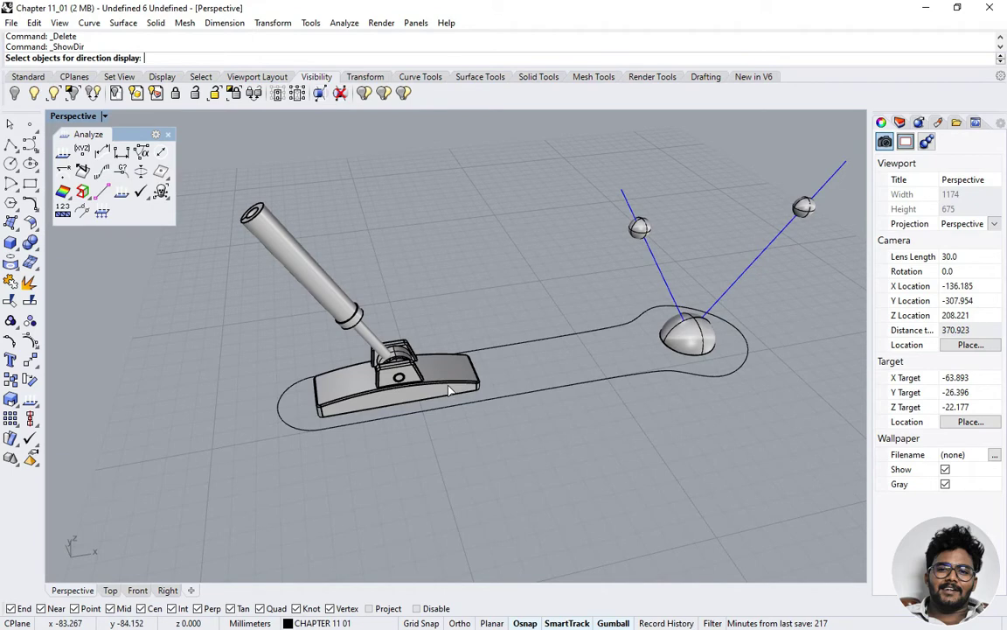
pyautogui.press('Escape')
pyautogui.scroll(2, 350, 385)
pyautogui.scroll(3, 350, 385)
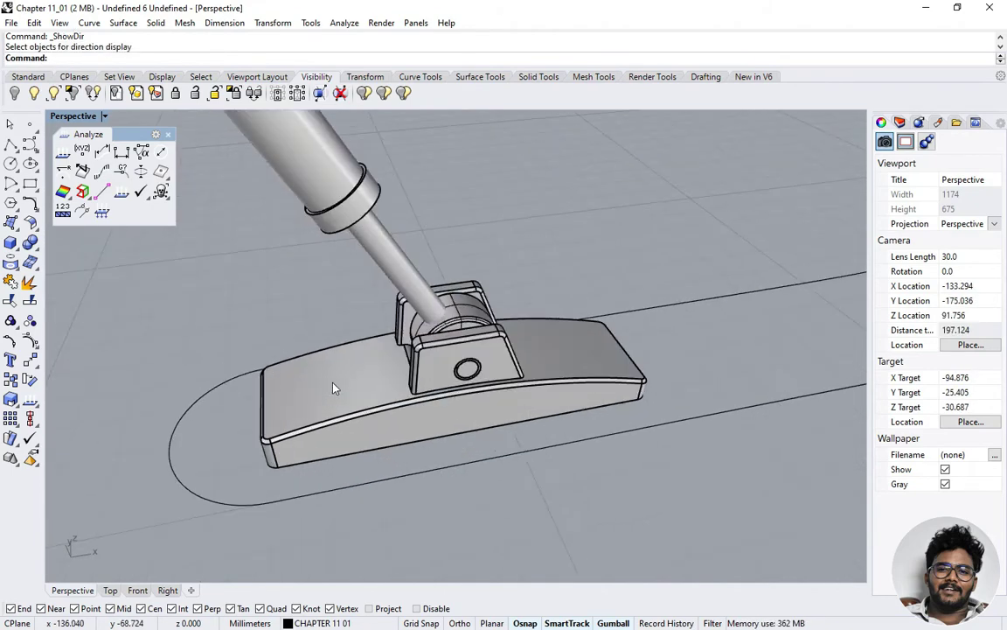
pyautogui.moveTo(333, 386); pyautogui.dragTo(338, 382, button='right')
pyautogui.click(386, 399)
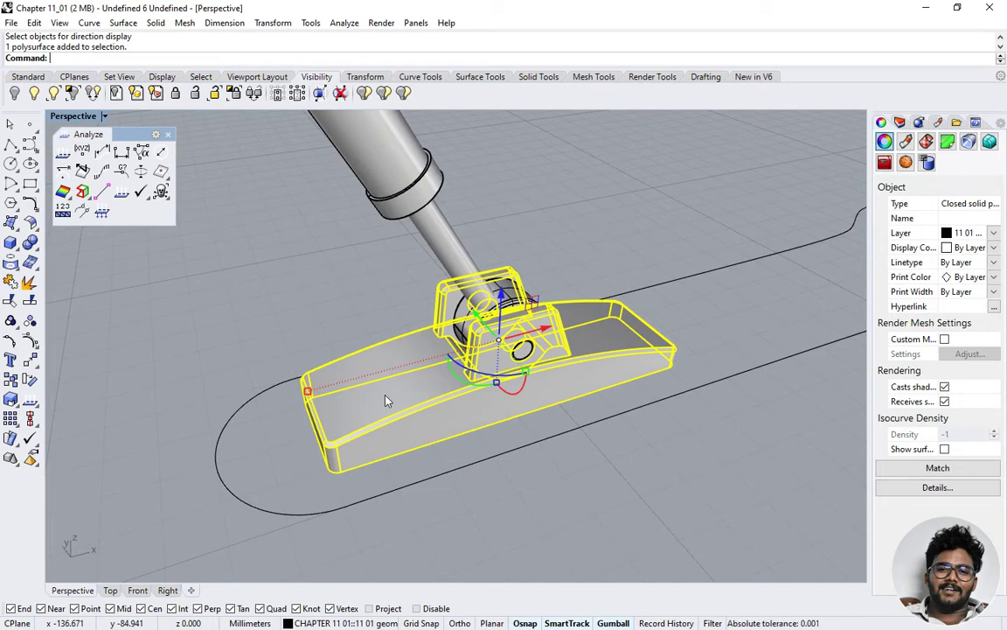
pyautogui.click(357, 279)
pyautogui.moveTo(358, 279); pyautogui.dragTo(599, 399, button='right')
pyautogui.scroll(2, 368, 311)
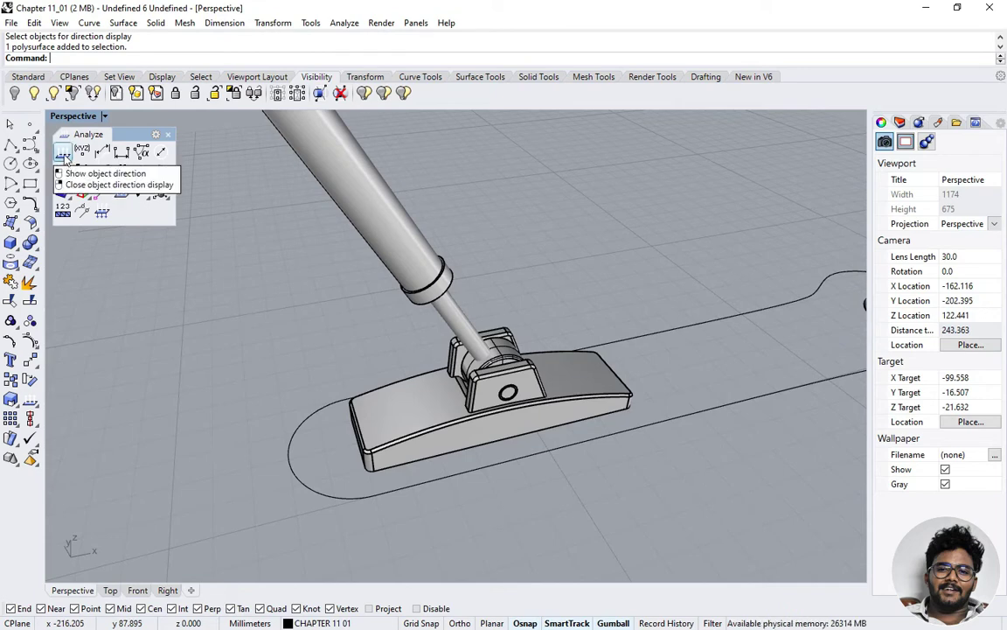
# Step: Show the surface directions of the curved base polysurface beneath the handle with direction analysis
pyautogui.click(62, 155)
pyautogui.scroll(4, 405, 394)
pyautogui.rightClick(414, 366)
pyautogui.click(414, 366)
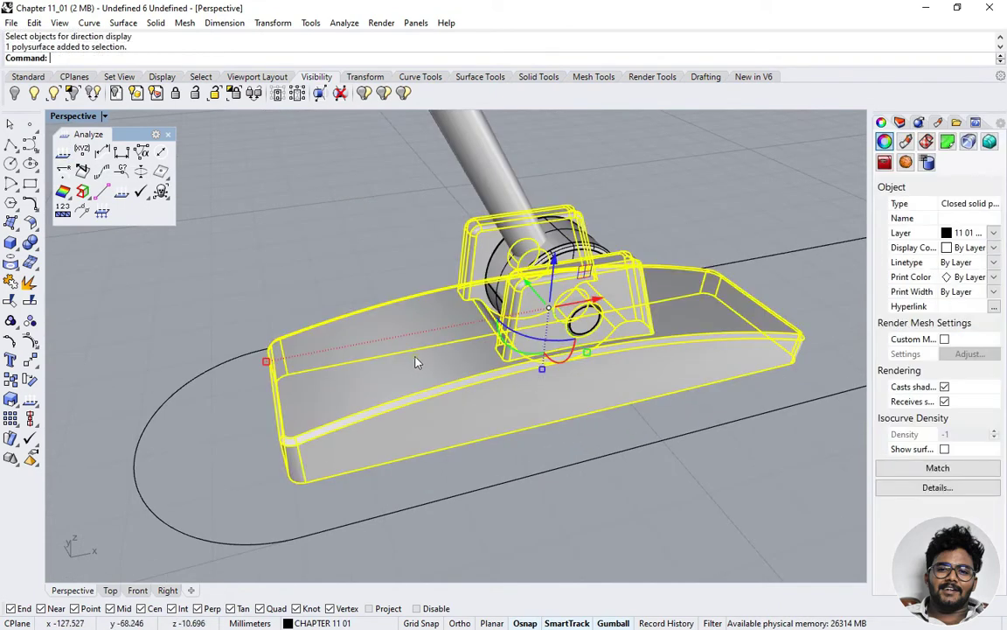
pyautogui.click(64, 155)
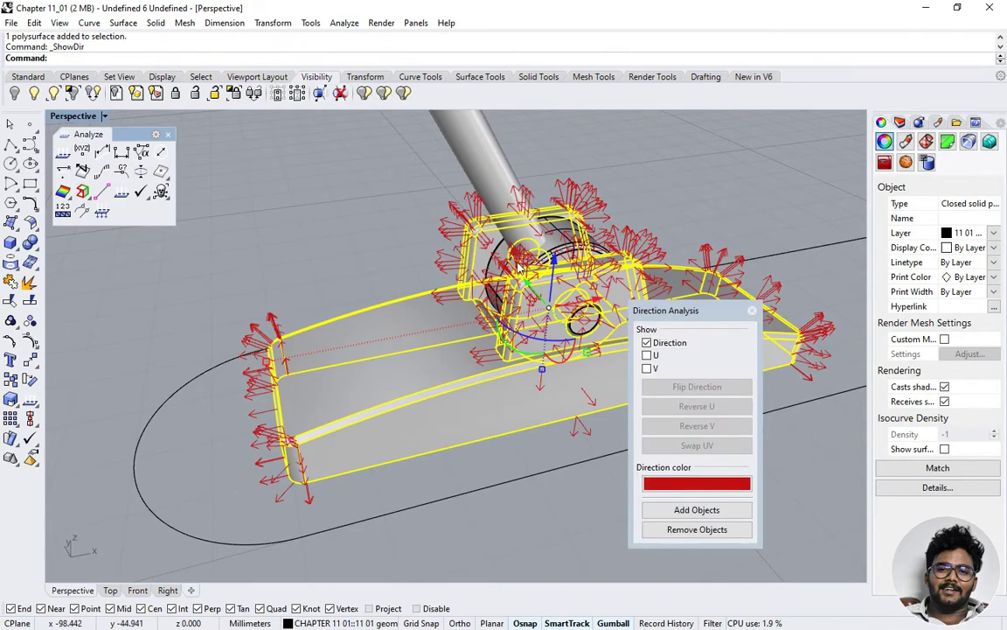
# Step: Set the direction arrows' color to near-white, RGB 238, 238, 238
pyautogui.moveTo(382, 304); pyautogui.dragTo(355, 342, button='right')
pyautogui.scroll(5, 367, 359)
pyautogui.click(660, 481)
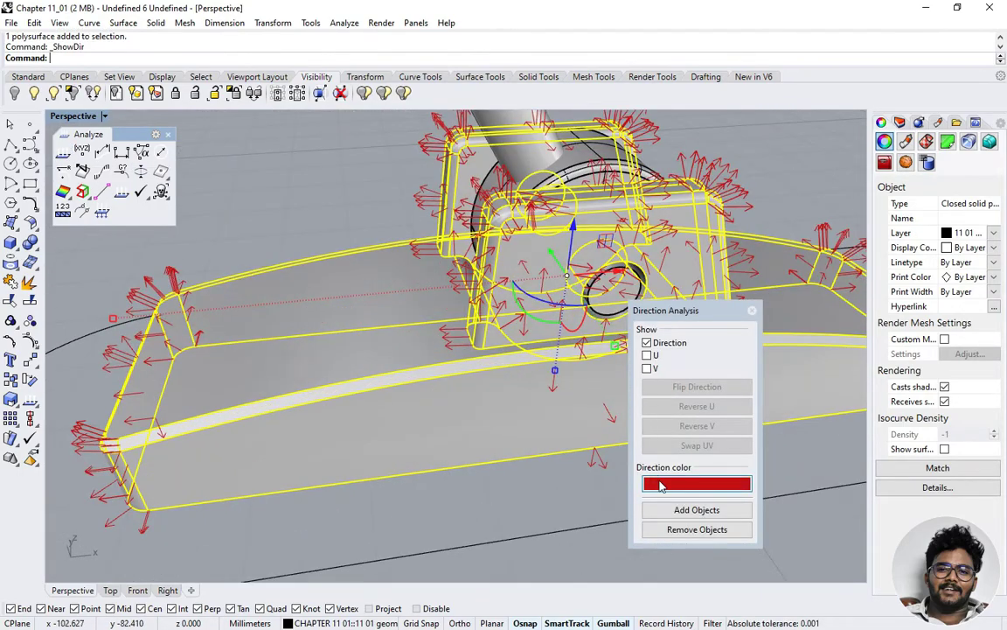
pyautogui.moveTo(525, 254); pyautogui.dragTo(591, 234)
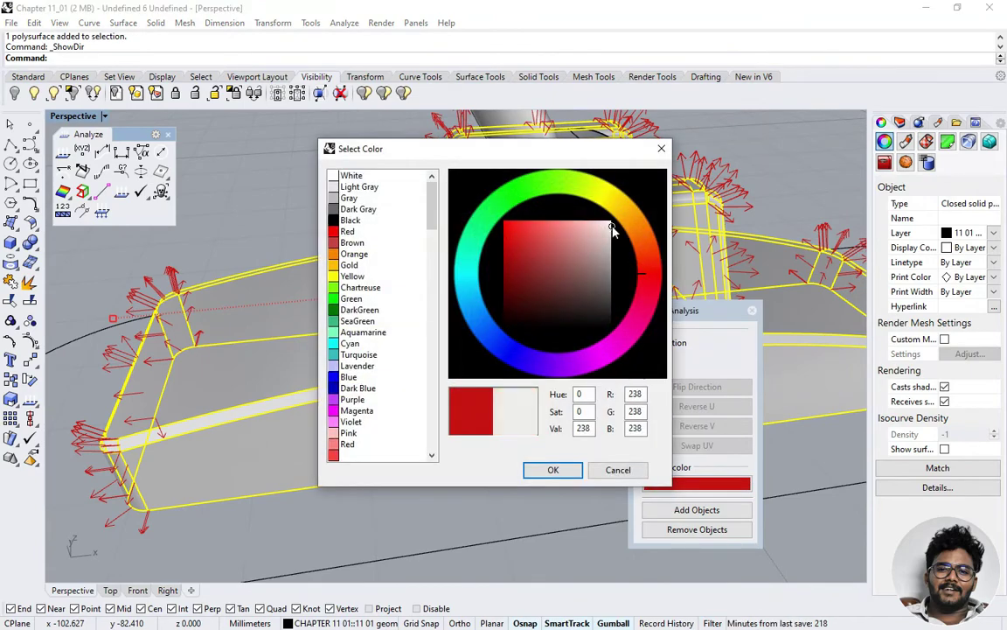
pyautogui.click(551, 470)
# Step: Examine the direction arrows along the end face and rounded corners of the base from close up
pyautogui.moveTo(426, 444); pyautogui.dragTo(453, 439, button='right')
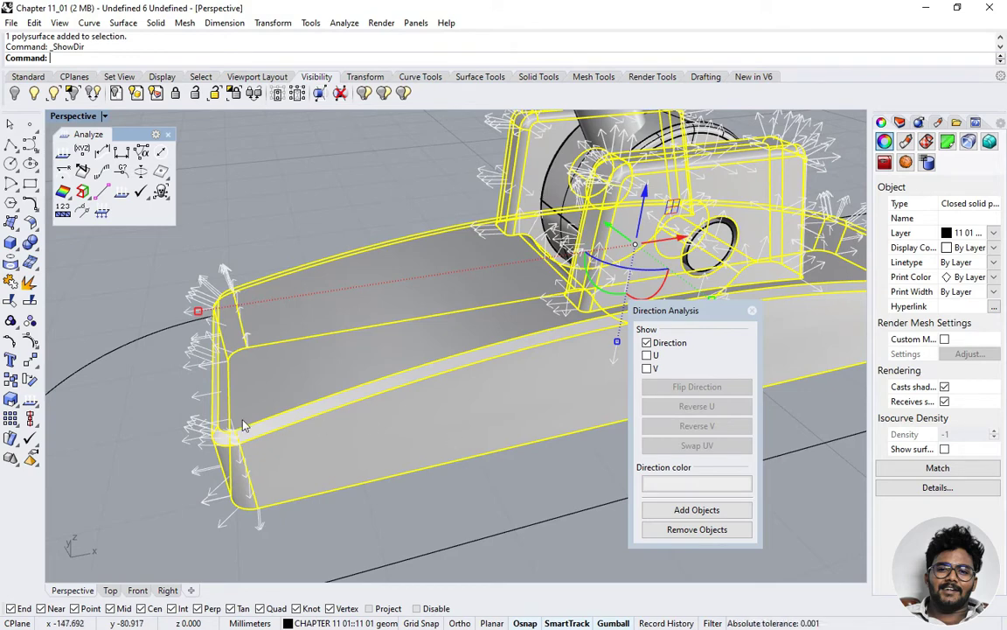
pyautogui.moveTo(218, 377); pyautogui.dragTo(427, 332, button='right')
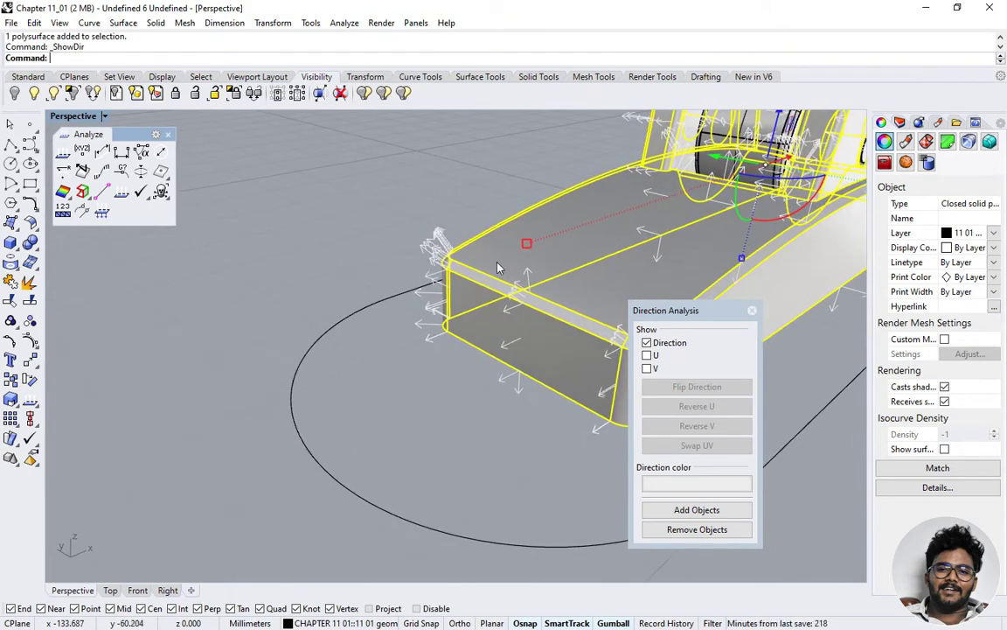
pyautogui.scroll(5, 444, 254)
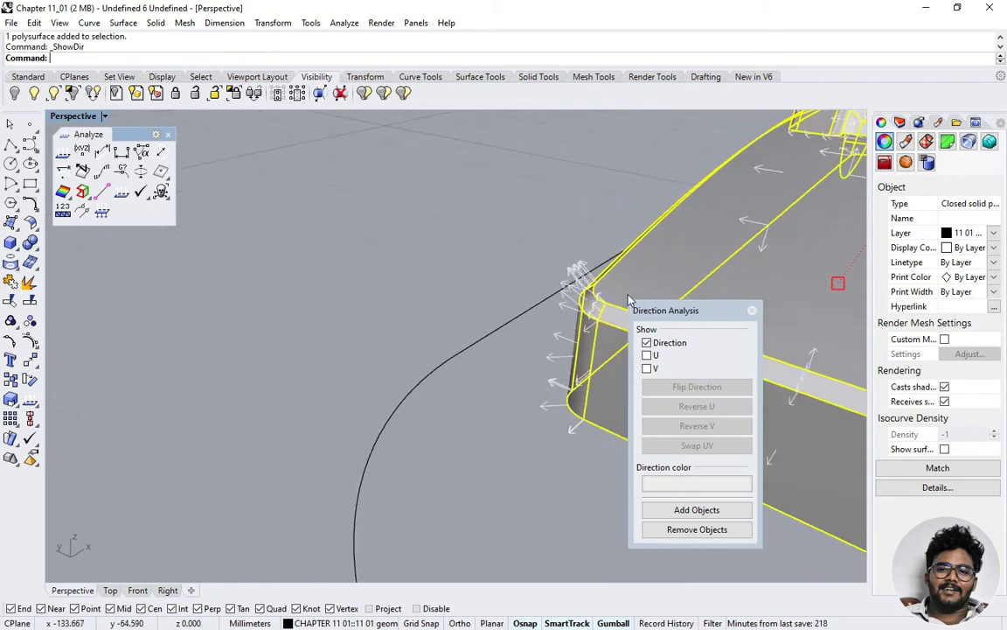
pyautogui.scroll(3, 516, 284)
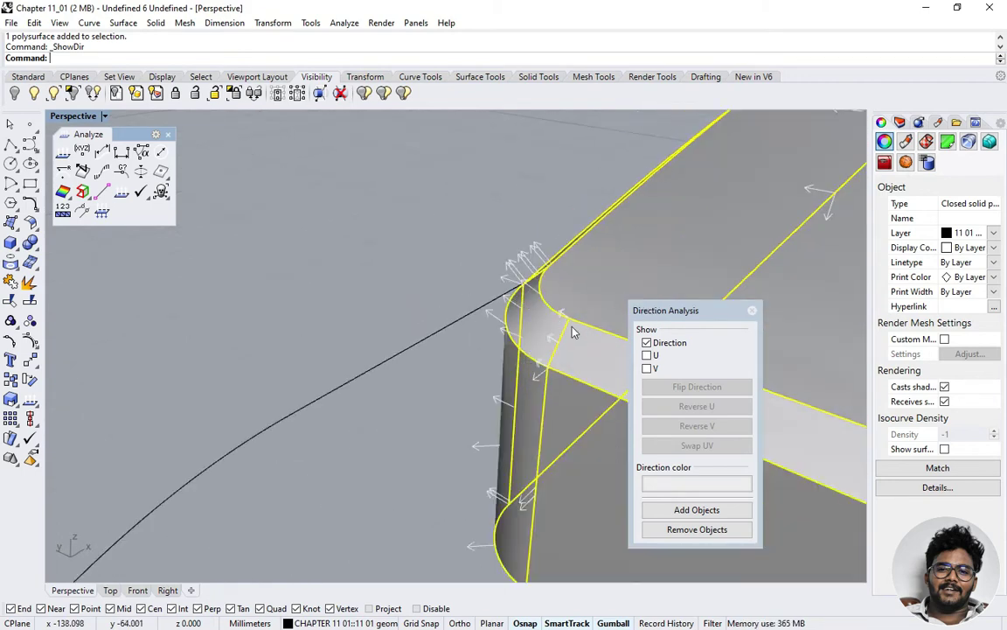
pyautogui.scroll(-5, 525, 311)
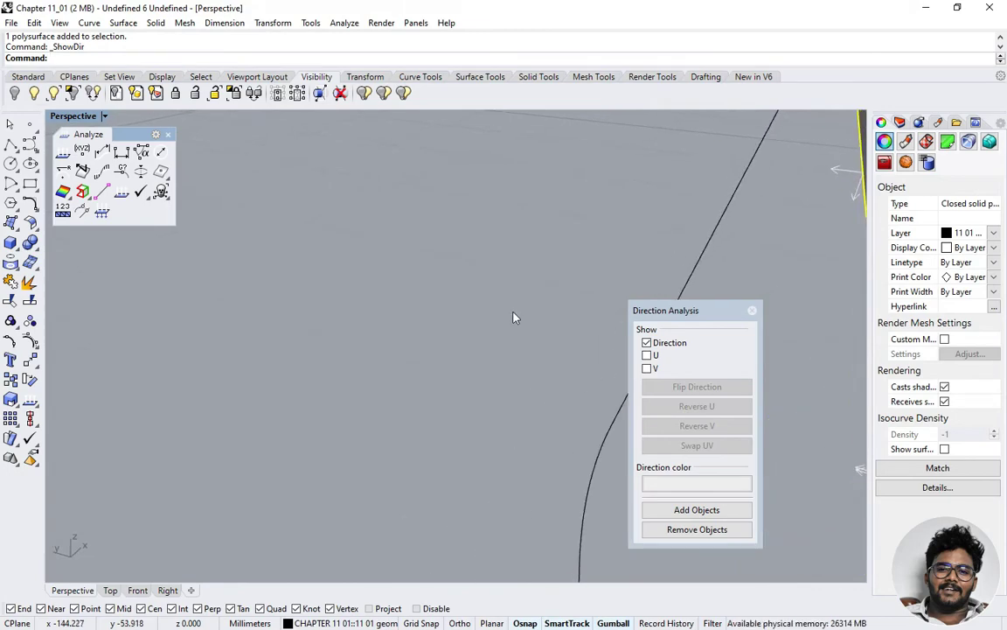
pyautogui.scroll(4, 570, 300)
pyautogui.scroll(2, 570, 300)
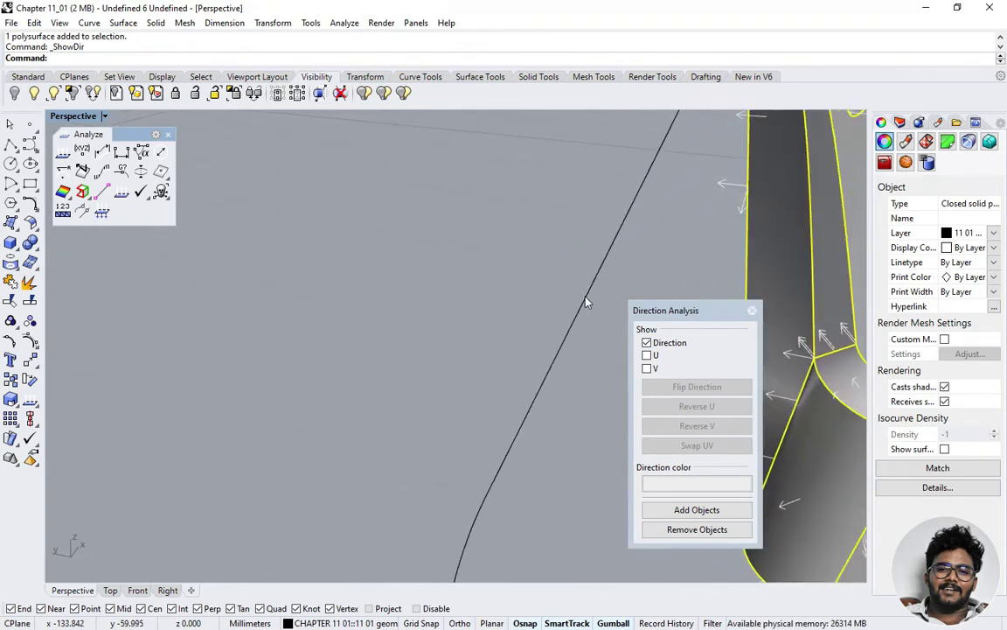
pyautogui.scroll(-6, 586, 302)
pyautogui.scroll(5, 694, 228)
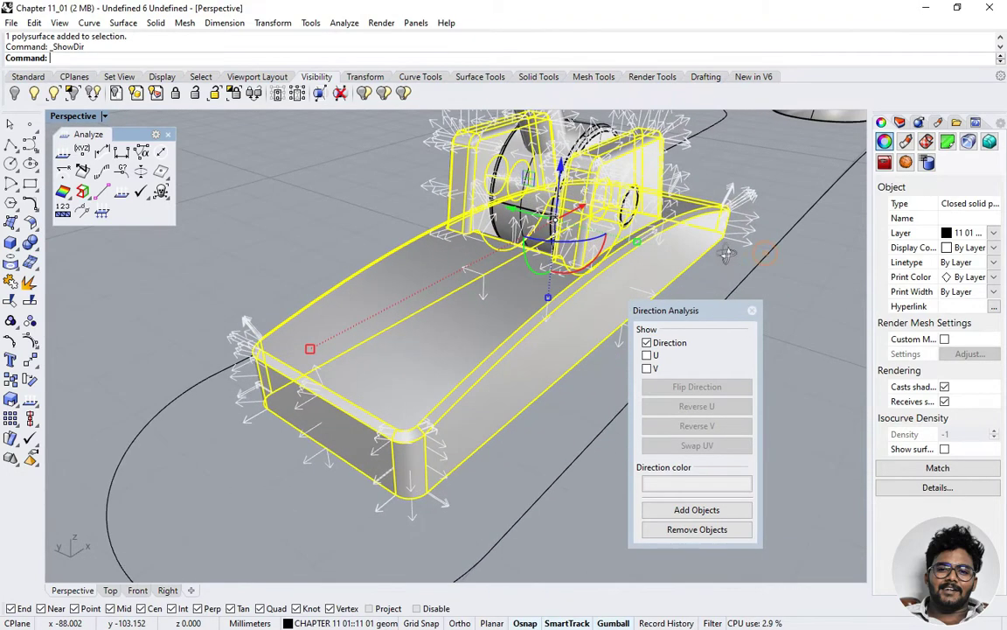
pyautogui.scroll(3, 427, 435)
pyautogui.scroll(2, 403, 403)
pyautogui.scroll(-6, 385, 376)
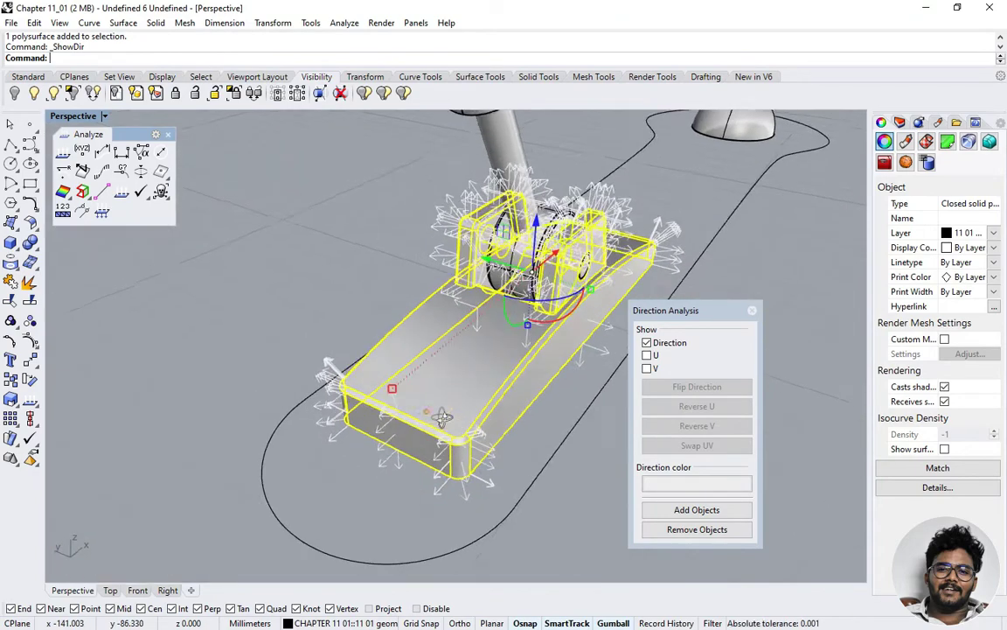
pyautogui.scroll(1, 384, 358)
pyautogui.scroll(4, 384, 349)
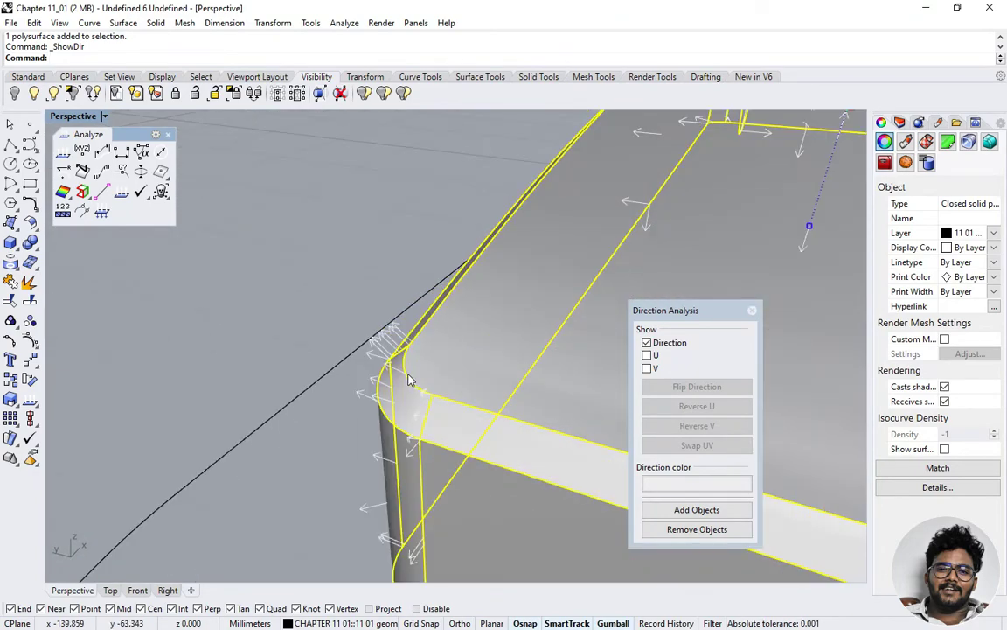
pyautogui.scroll(-4, 385, 345)
pyautogui.scroll(1, 411, 398)
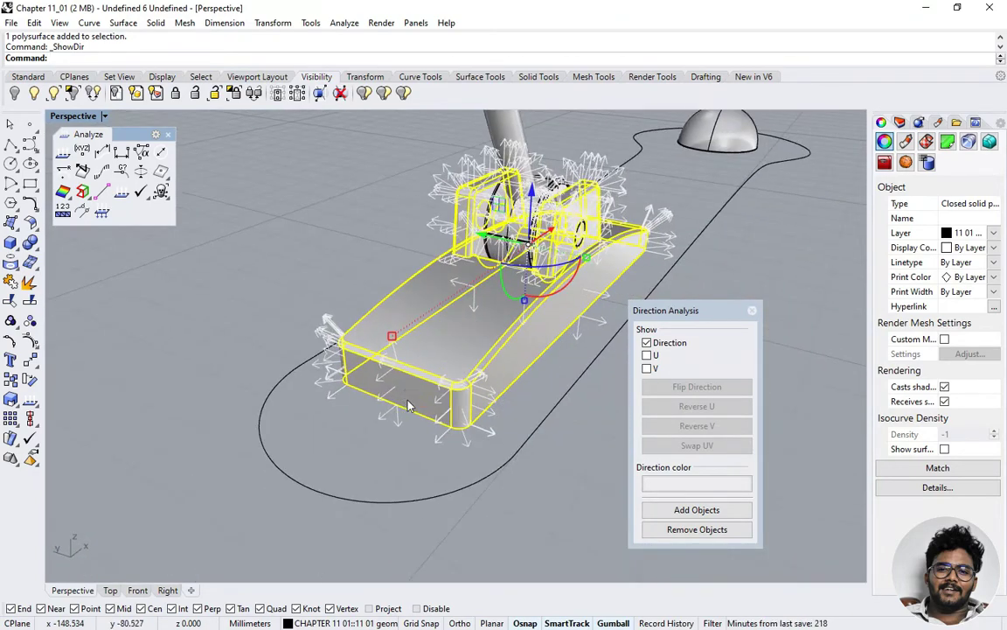
pyautogui.scroll(4, 394, 400)
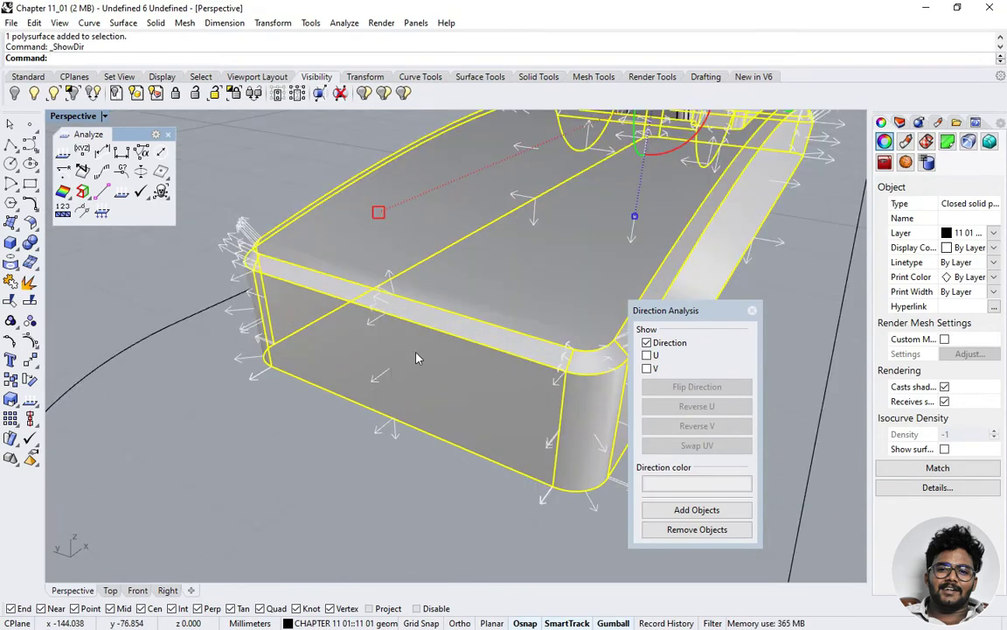
pyautogui.scroll(-5, 350, 347)
# Step: Inspect the direction arrows at the opposite end of the base and around it, and close the direction analysis
pyautogui.moveTo(350, 348); pyautogui.dragTo(422, 350, button='right')
pyautogui.scroll(5, 422, 350)
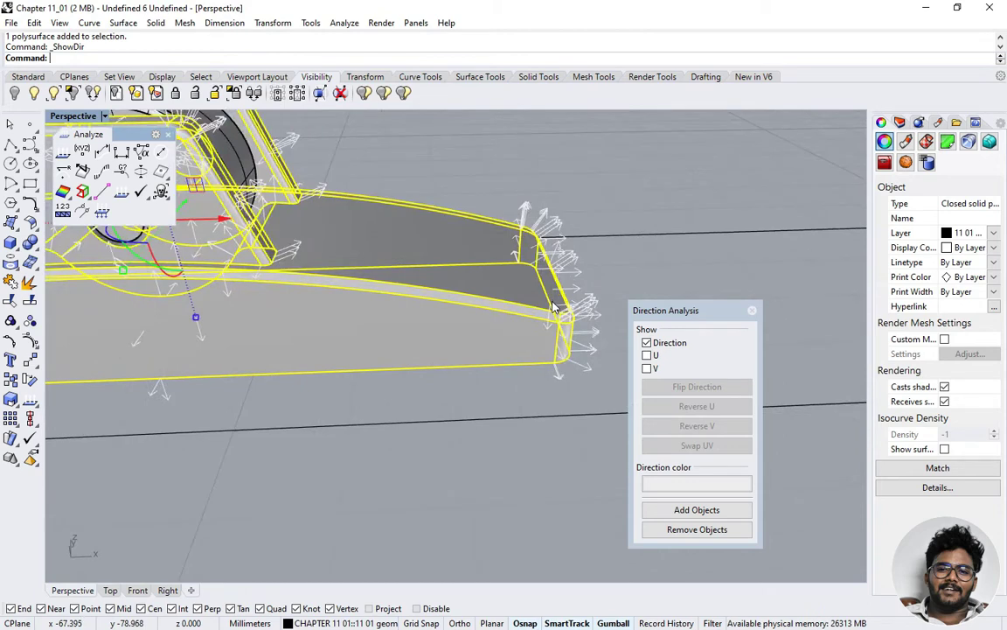
pyautogui.scroll(-5, 569, 346)
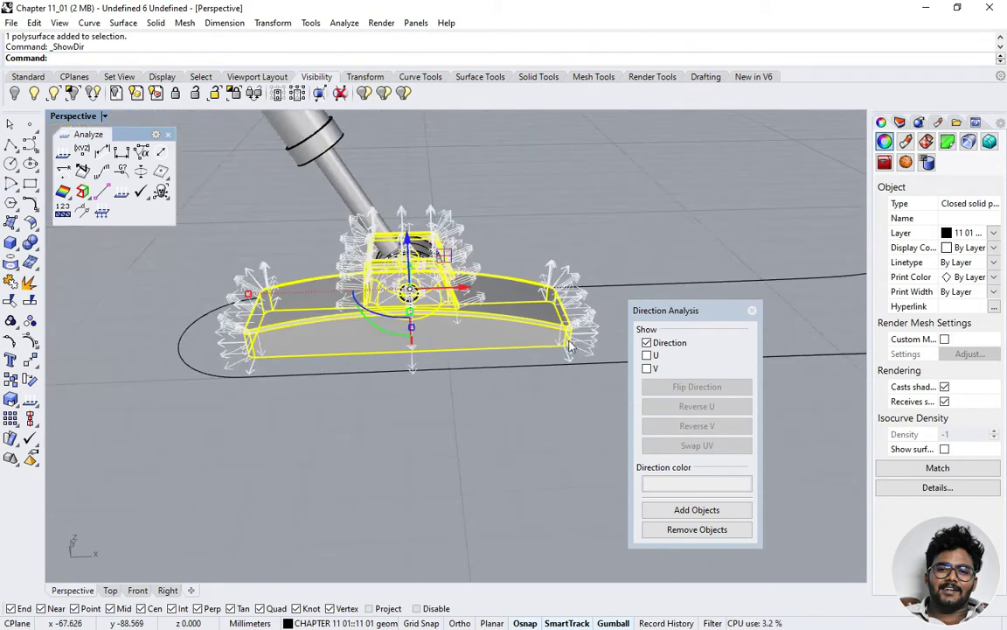
pyautogui.moveTo(568, 346); pyautogui.dragTo(386, 295, button='right')
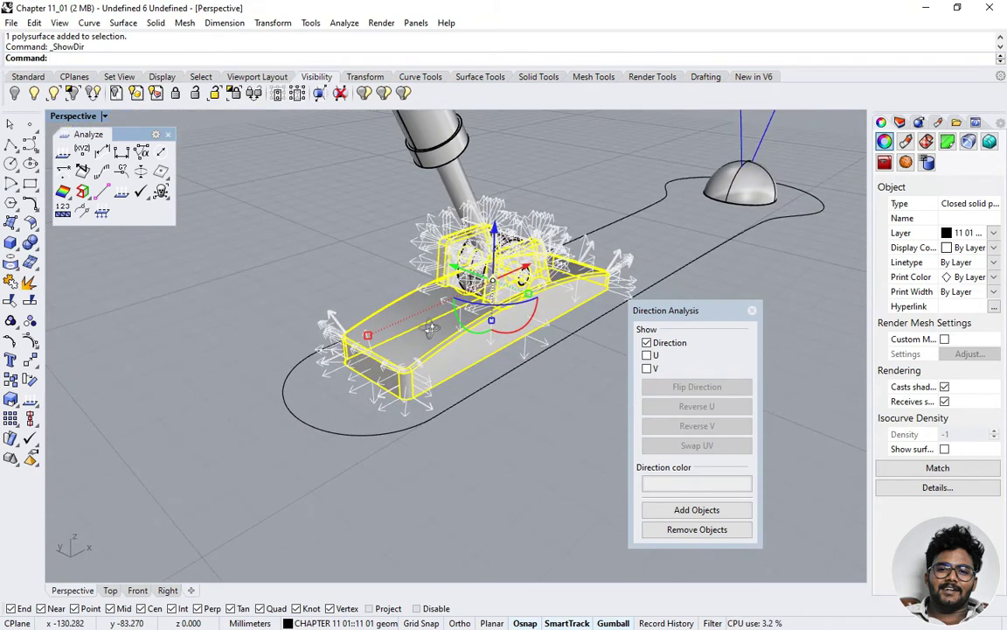
pyautogui.click(752, 310)
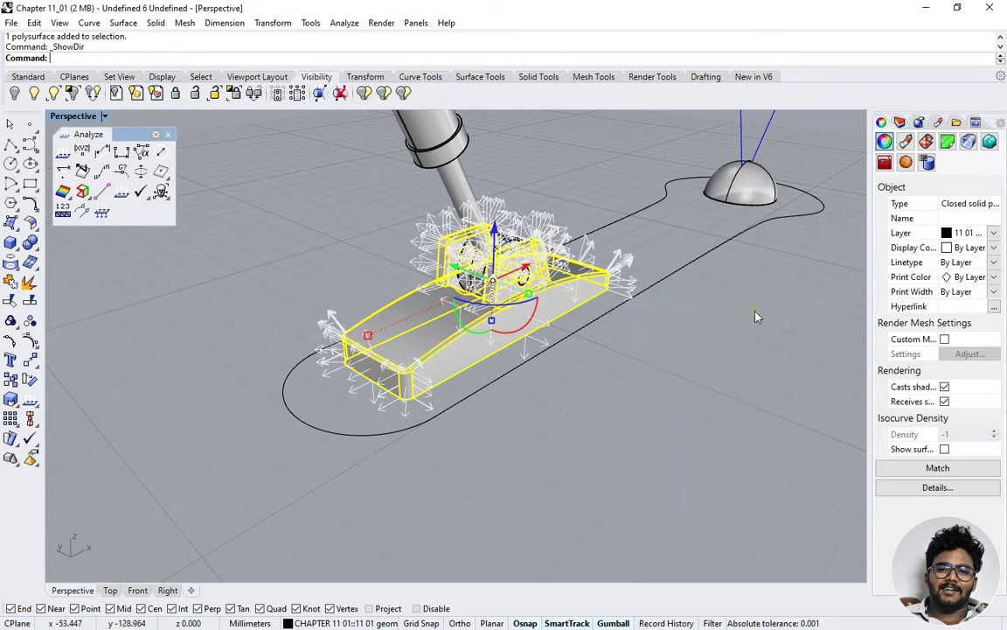
pyautogui.click(29, 244)
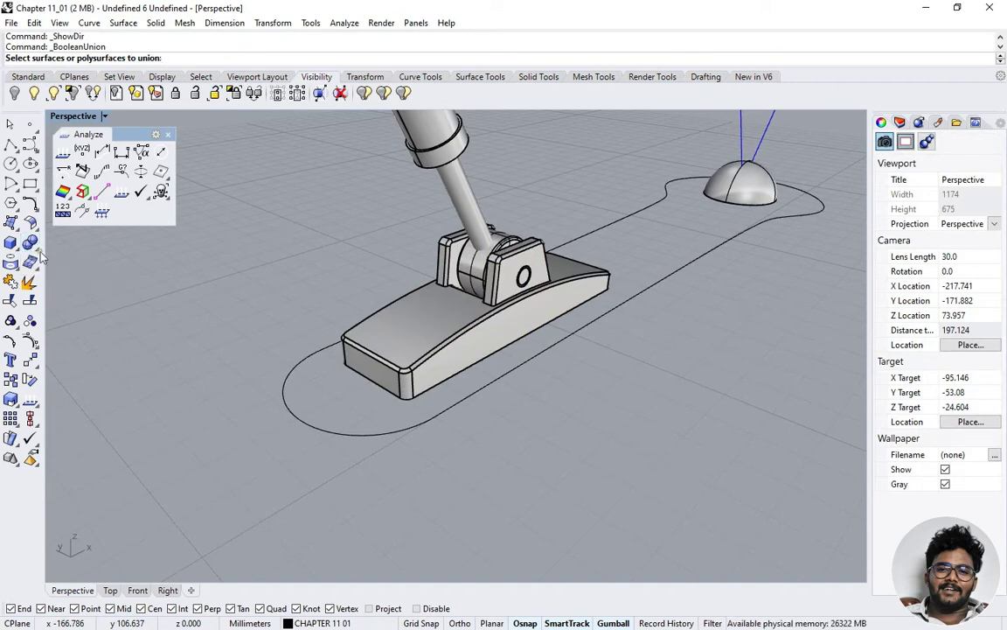
pyautogui.click(32, 246)
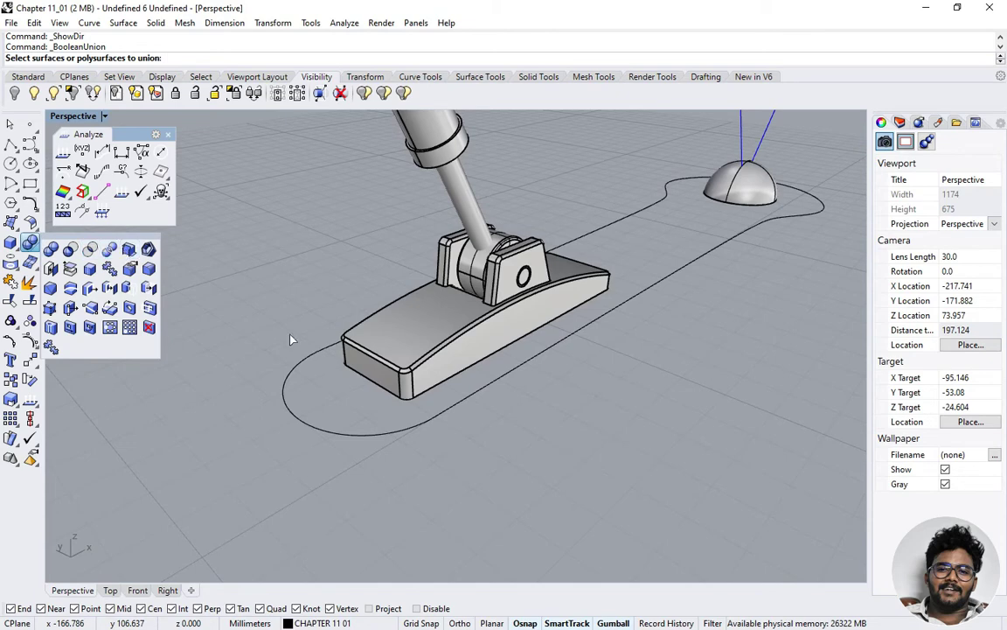
pyautogui.moveTo(383, 475); pyautogui.dragTo(377, 381, button='right')
pyautogui.scroll(5, 328, 387)
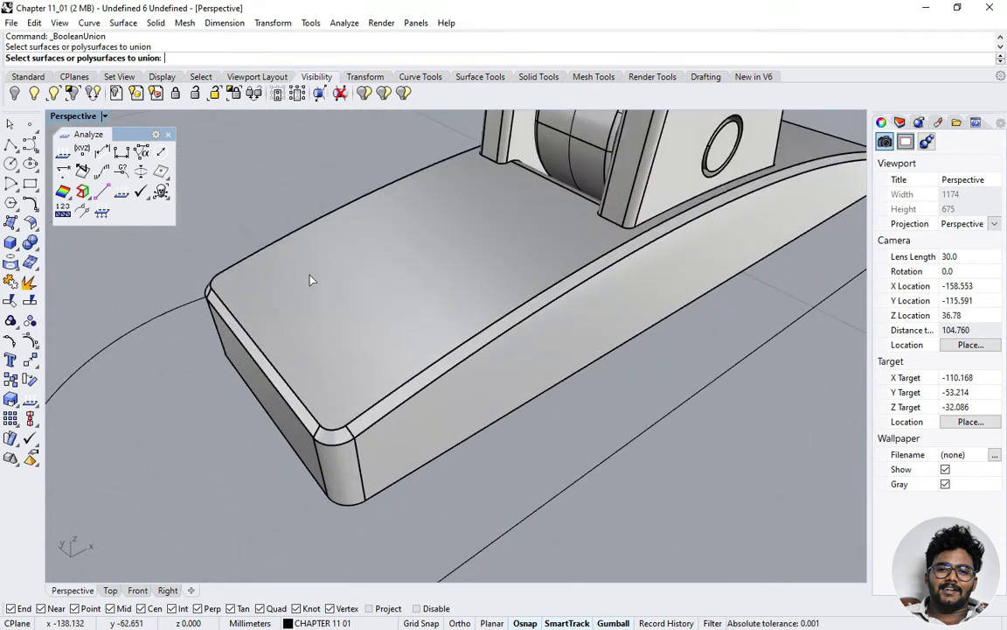
pyautogui.click(279, 248)
pyautogui.click(81, 170)
pyautogui.press('Escape')
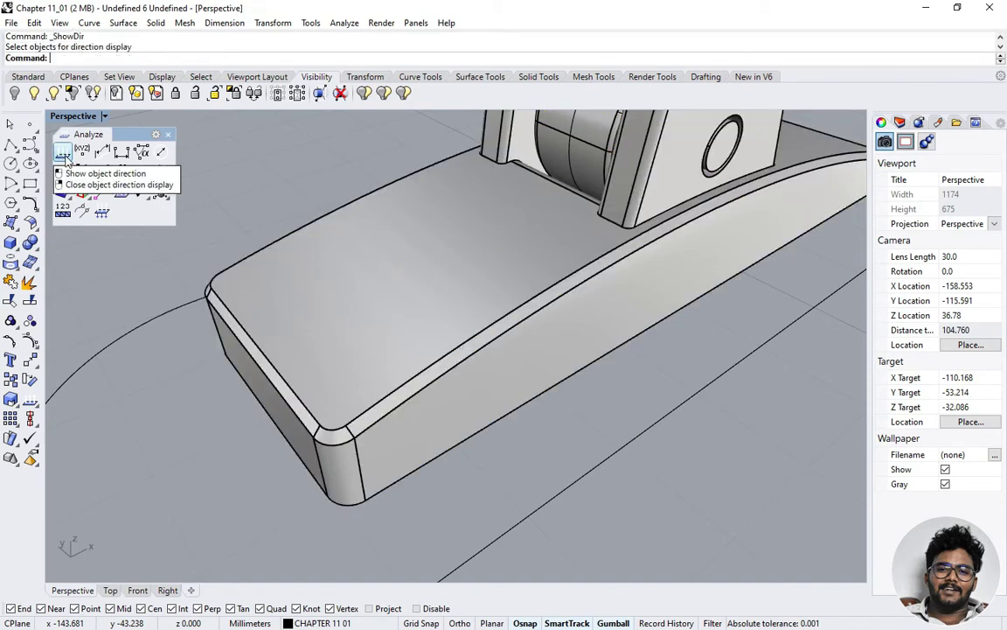
# Step: Show the direction arrows of the curved base polysurface again, inspect them along its length, and close the direction analysis
pyautogui.click(81, 170)
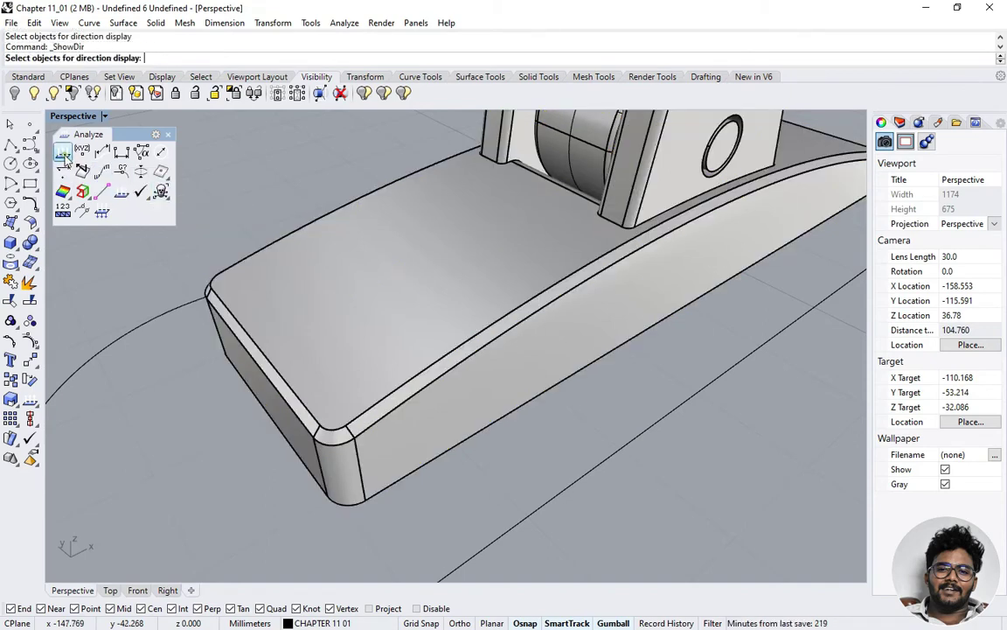
pyautogui.click(305, 253)
pyautogui.press('Return')
pyautogui.moveTo(305, 253); pyautogui.dragTo(306, 280, button='right')
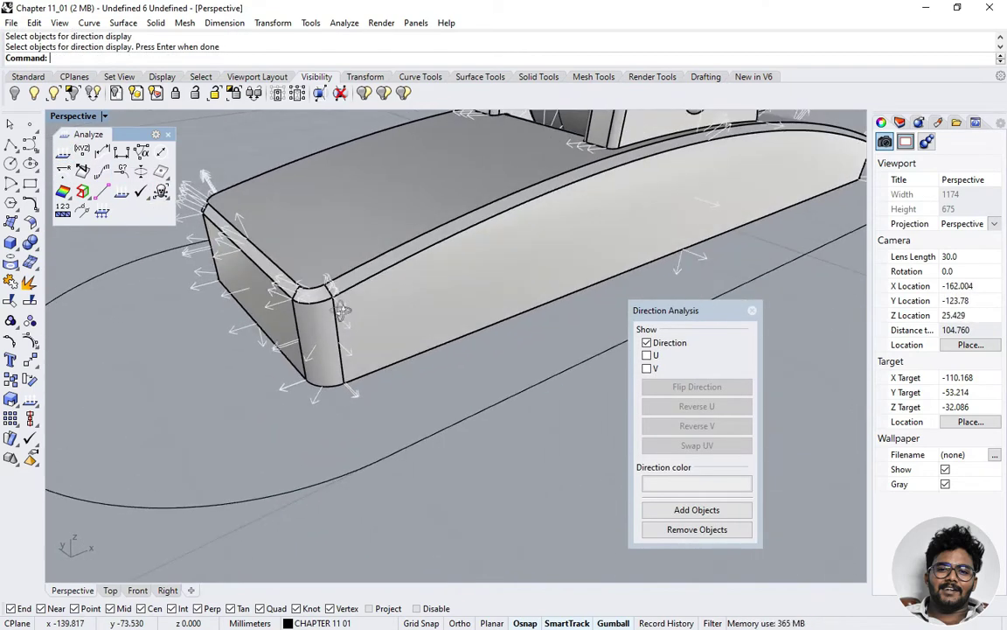
pyautogui.scroll(-5, 345, 396)
pyautogui.scroll(4, 376, 288)
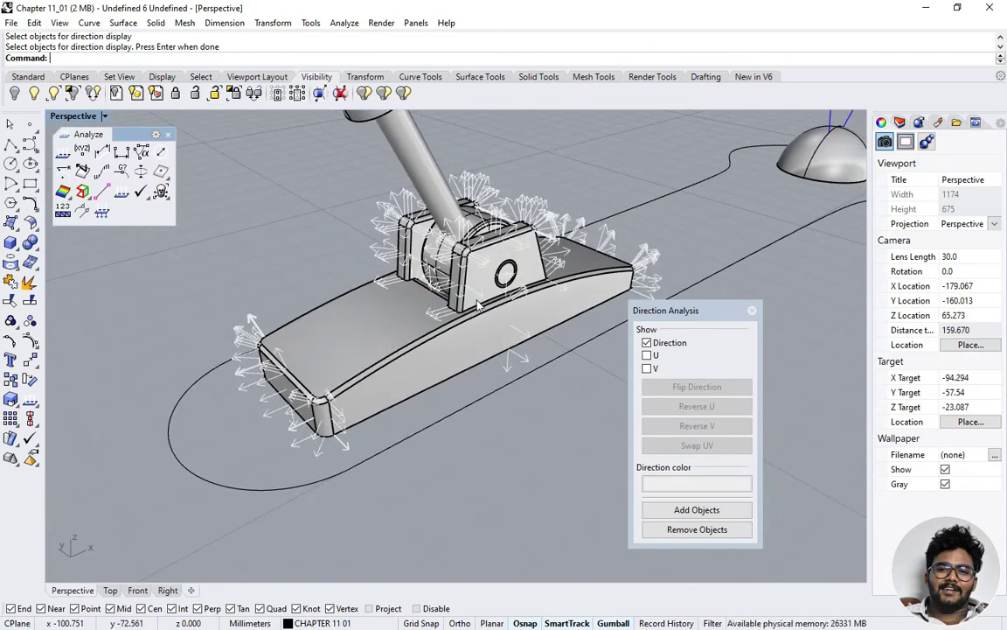
pyautogui.click(752, 311)
# Step: Measure the length of the closed outline curve that surrounds the base and the dome
pyautogui.moveTo(508, 370); pyautogui.dragTo(461, 348, button='right')
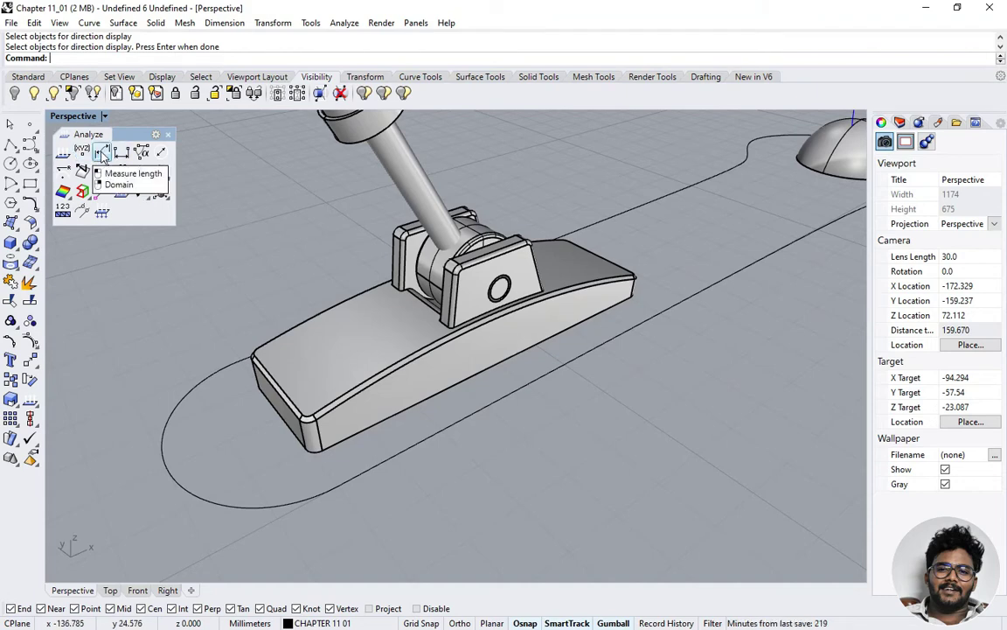
pyautogui.click(102, 155)
pyautogui.scroll(-2, 494, 411)
pyautogui.moveTo(494, 411)
pyautogui.mouseDown(button='right')
pyautogui.moveTo(508, 413)
pyautogui.moveTo(496, 425)
pyautogui.moveTo(499, 452)
pyautogui.moveTo(500, 418)
pyautogui.moveTo(482, 398)
pyautogui.mouseUp(button='right')
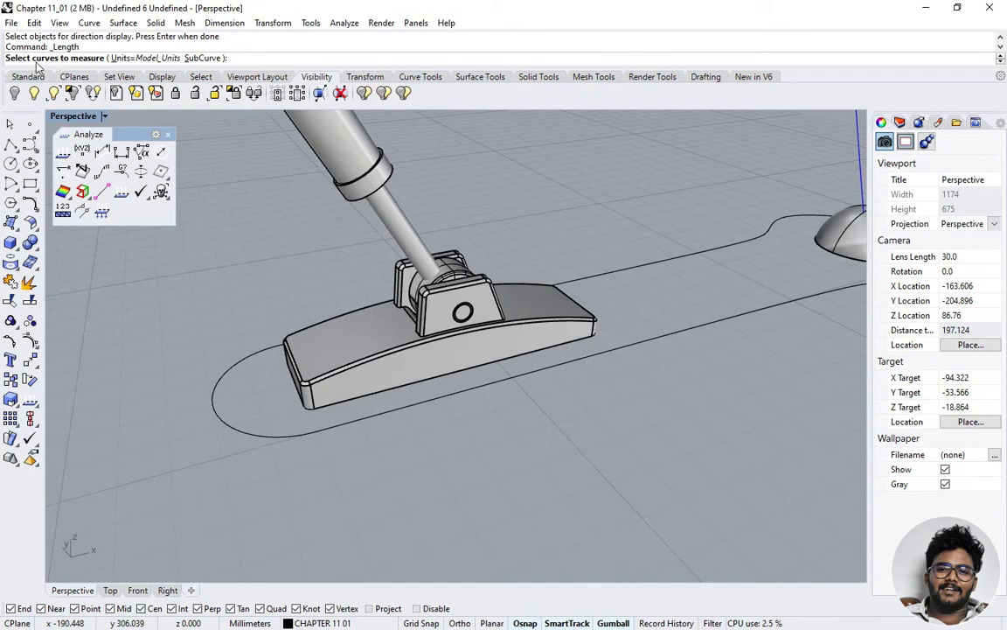
pyautogui.click(477, 393)
pyautogui.press('Return')
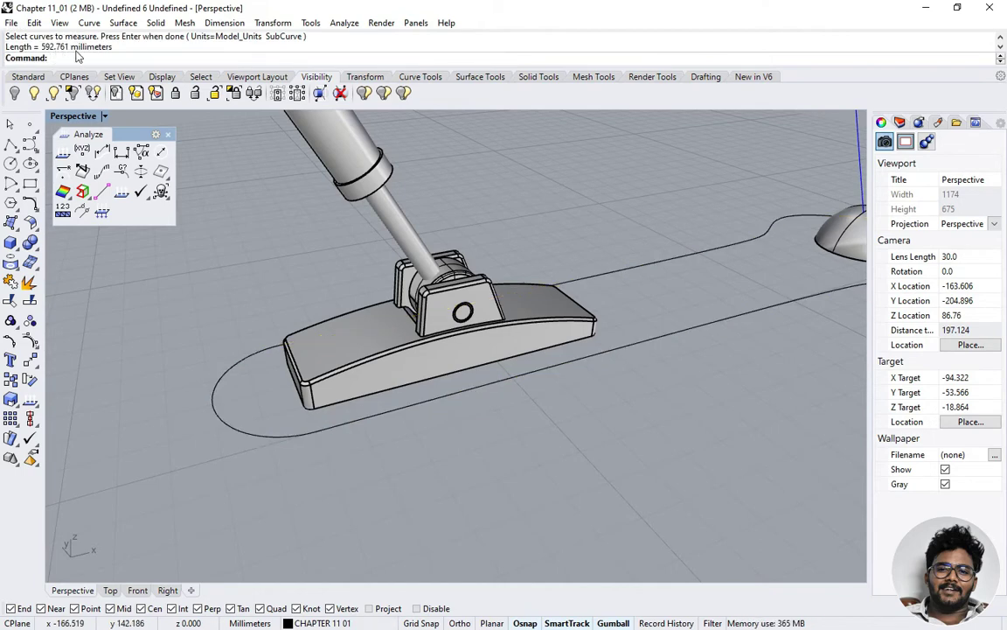
# Step: View the whole closed outline around both objects and repeat its length measurement in model units
pyautogui.scroll(-2, 424, 423)
pyautogui.scroll(-2, 424, 422)
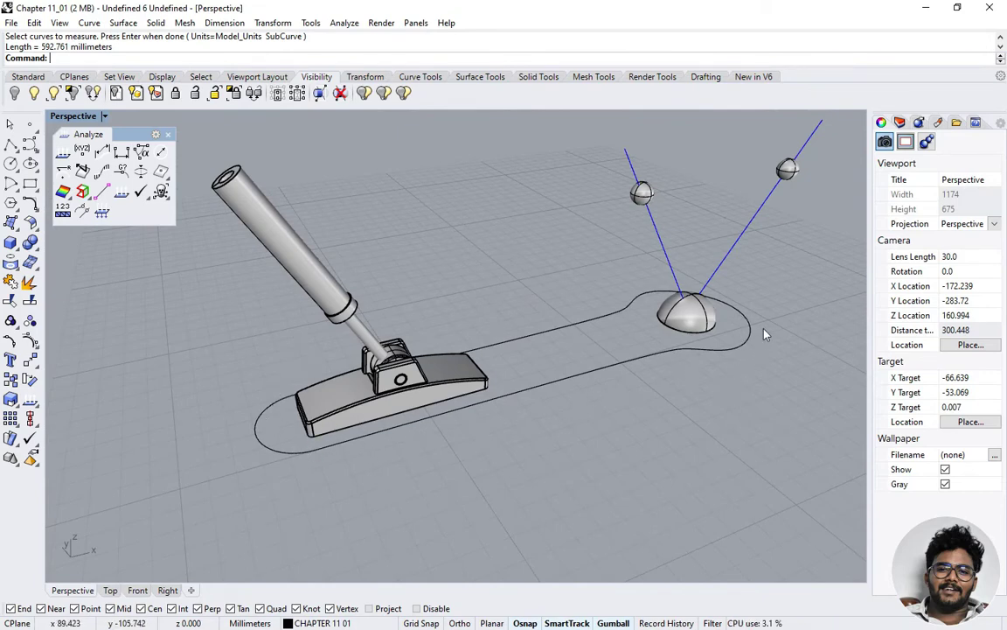
pyautogui.moveTo(596, 288); pyautogui.dragTo(521, 266, button='right')
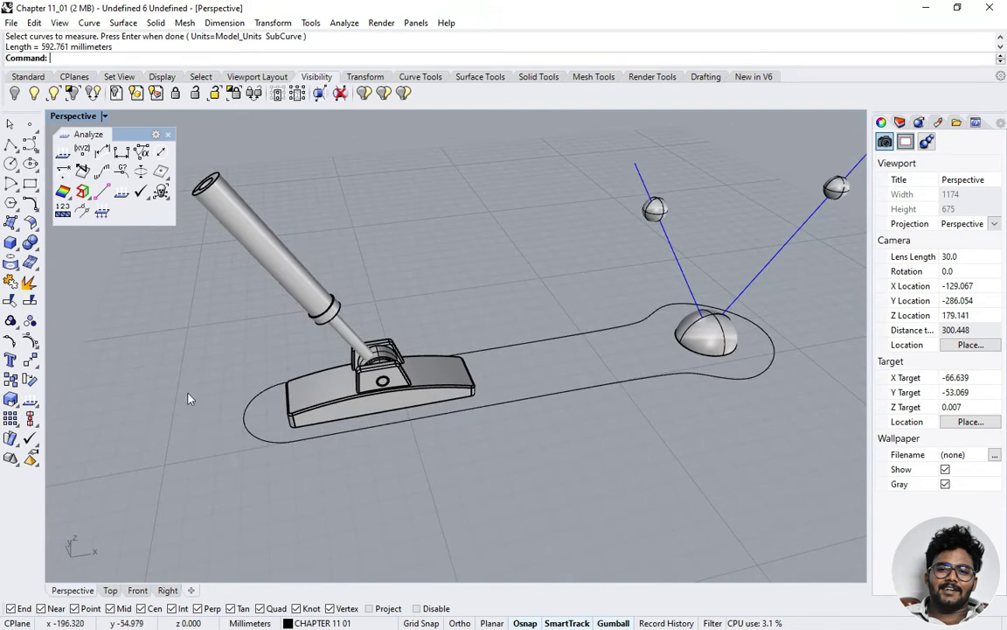
pyautogui.moveTo(171, 359); pyautogui.dragTo(282, 440, button='right')
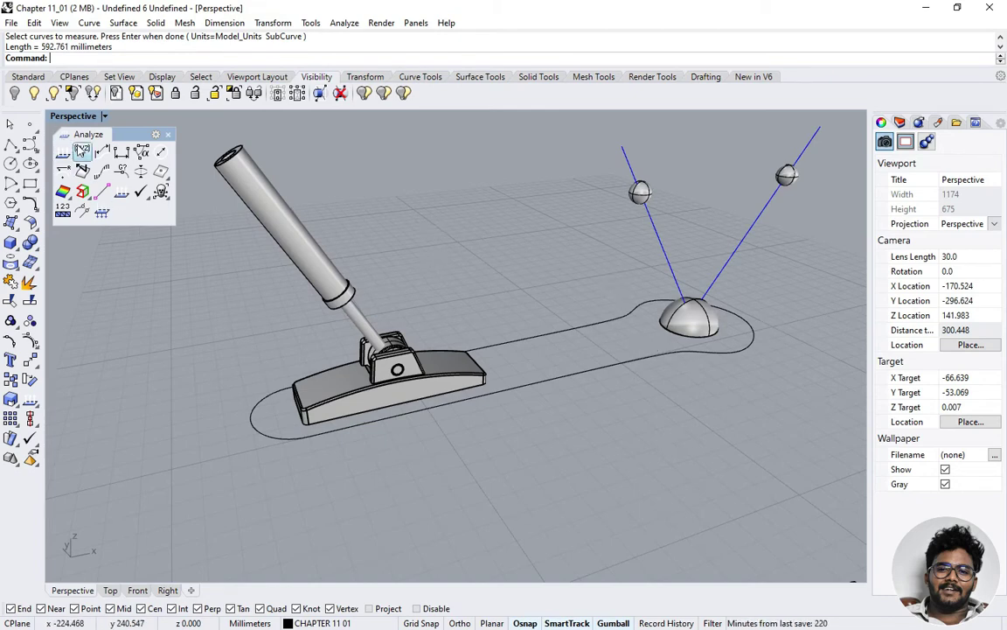
pyautogui.click(103, 154)
pyautogui.click(607, 373)
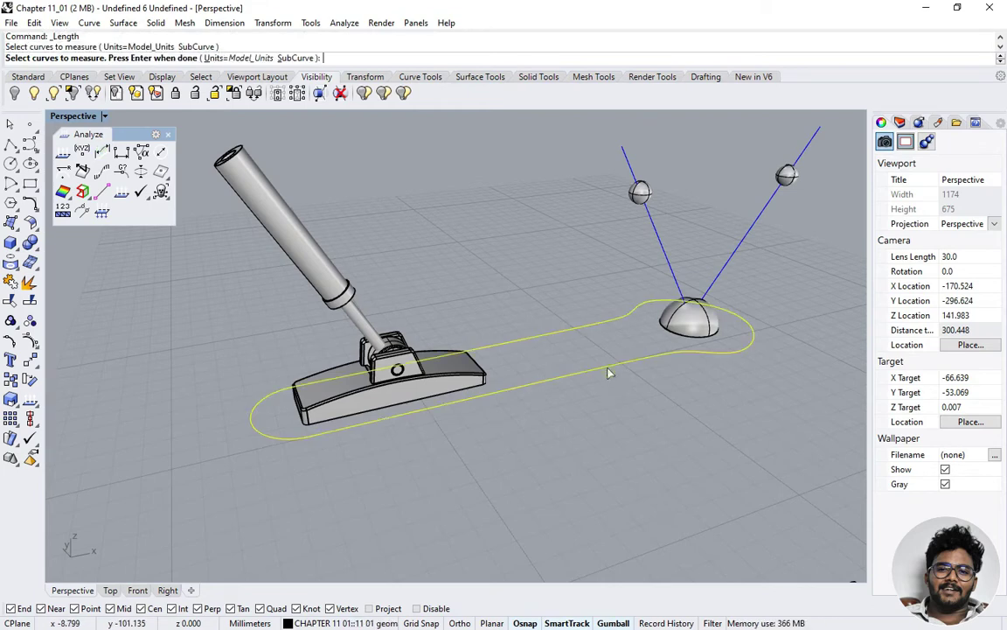
pyautogui.press('Return')
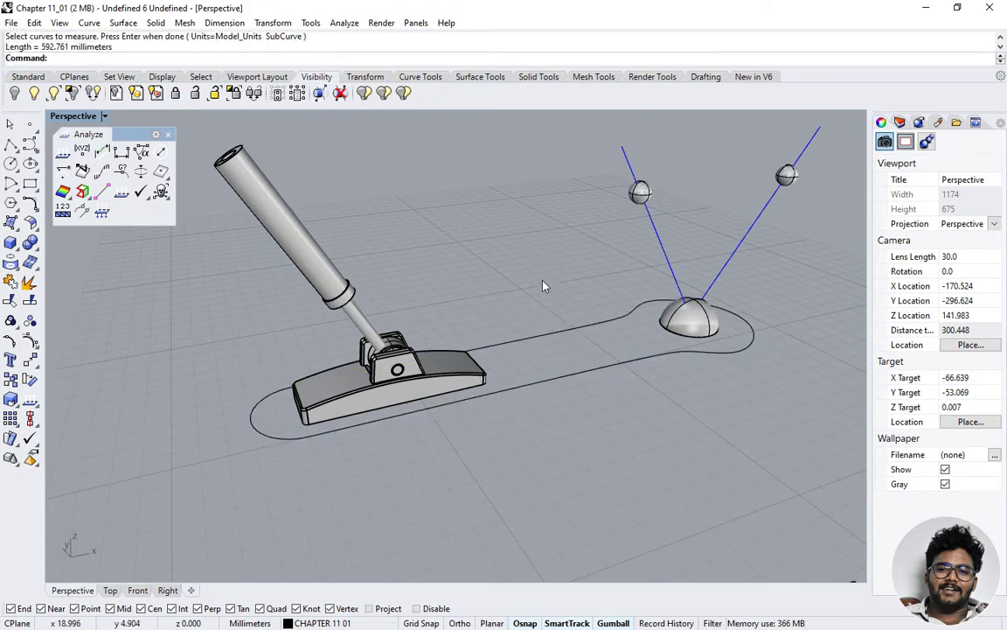
# Step: Measure the length of the blue line that rises from the dome on the side nearer the handle
pyautogui.press('Return')
pyautogui.click(656, 244)
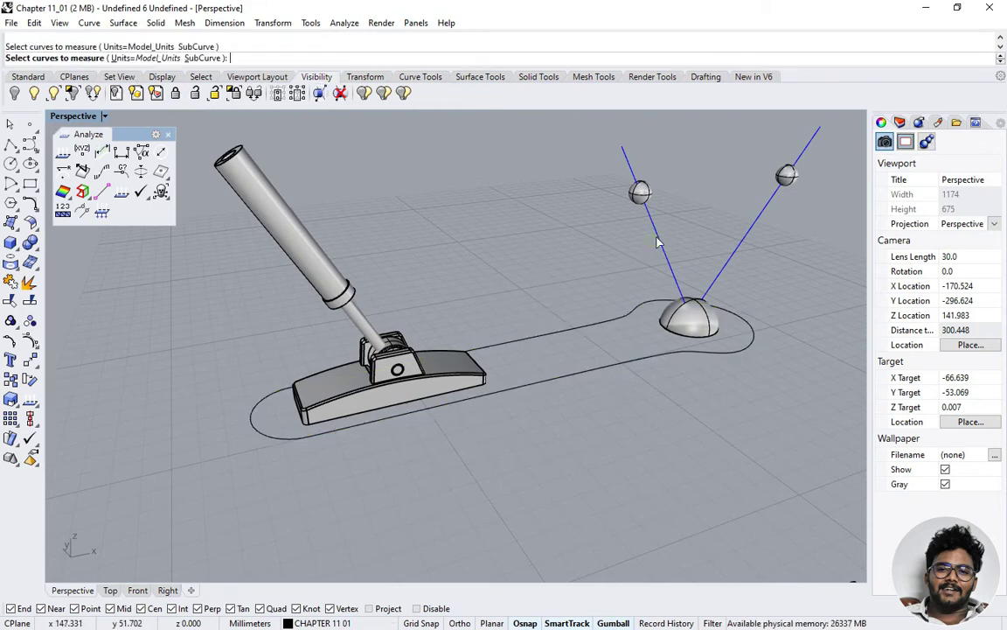
pyautogui.press('Return')
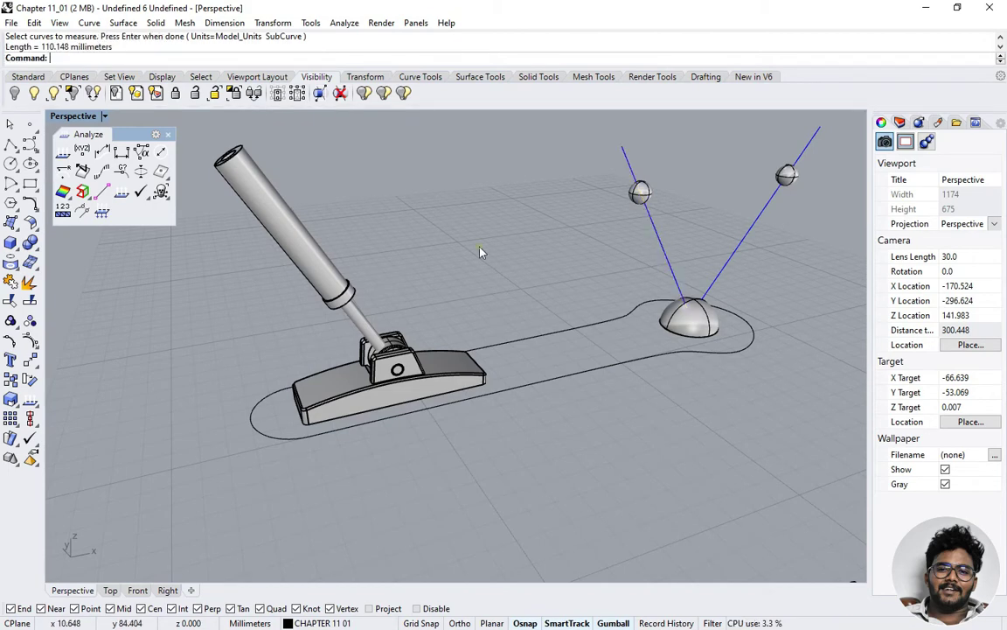
# Step: Measure the distance between two points on the outline's front straight side, from near the base toward the dome
pyautogui.scroll(-3, 468, 317)
pyautogui.scroll(3, 501, 338)
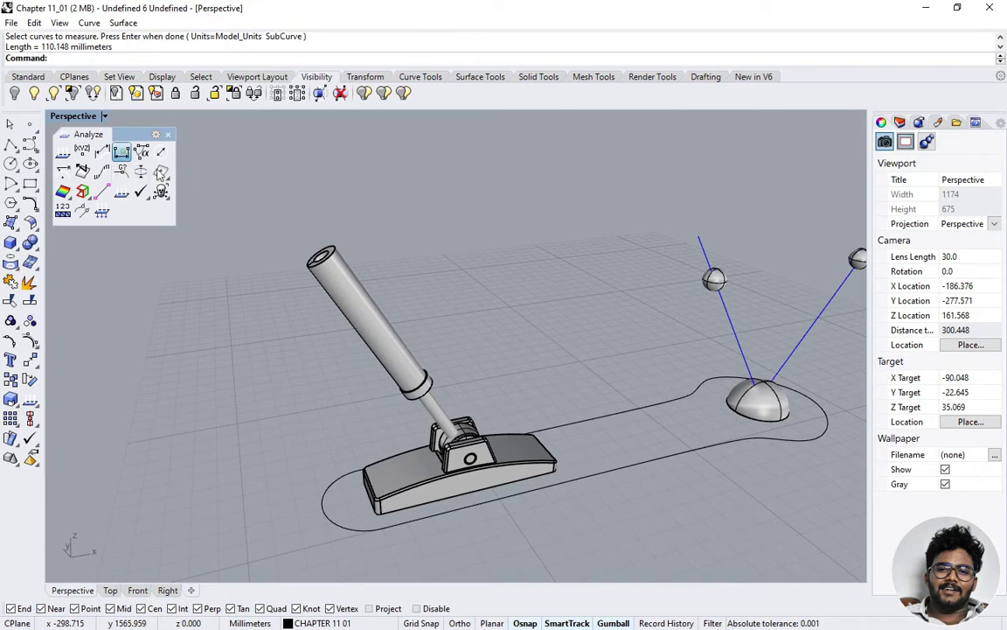
pyautogui.click(122, 152)
pyautogui.scroll(-2, 479, 382)
pyautogui.scroll(4, 423, 488)
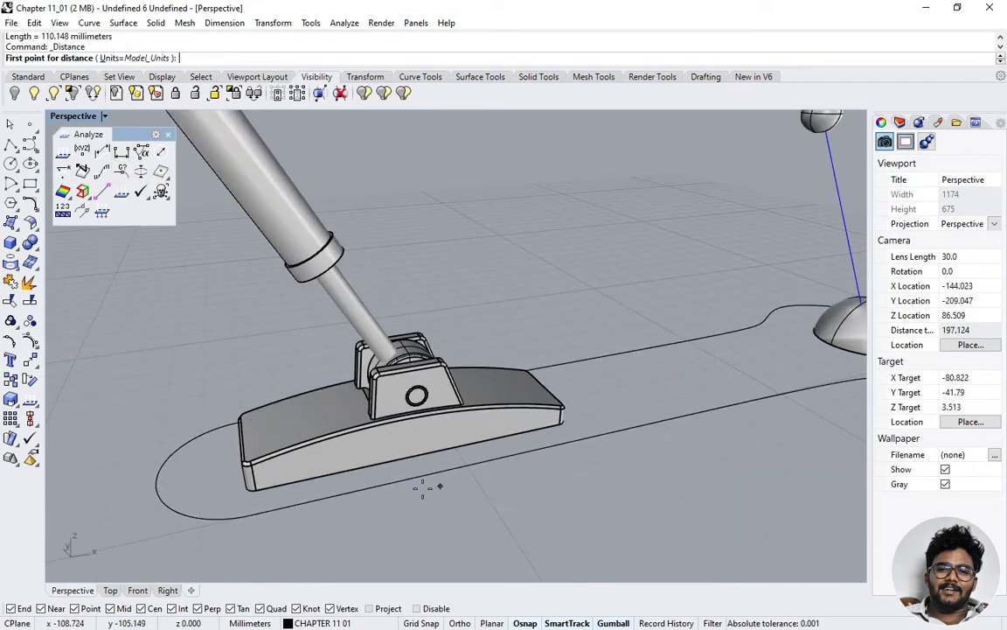
pyautogui.click(300, 503)
pyautogui.click(801, 395)
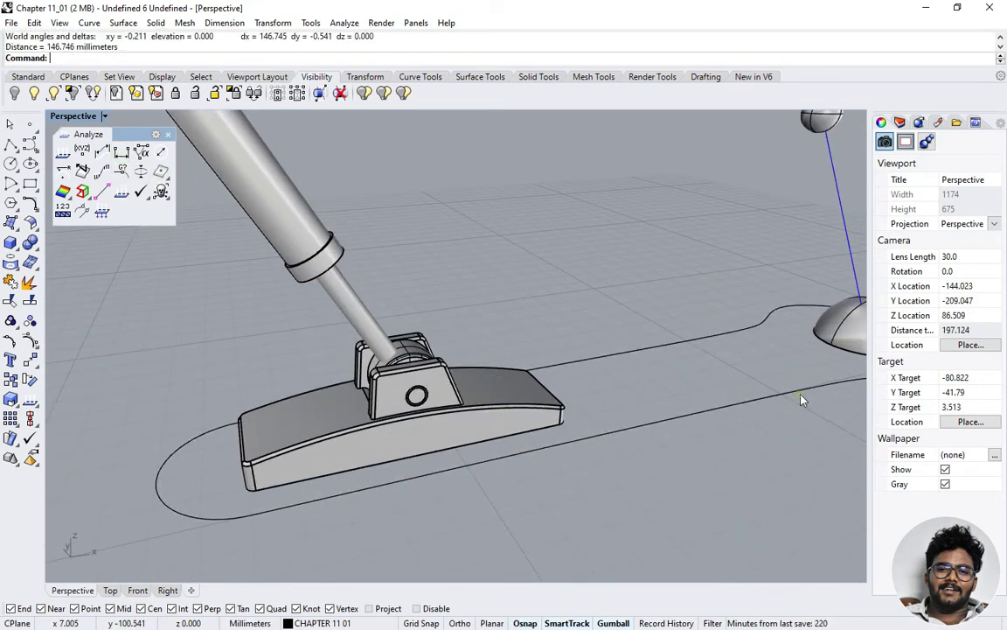
# Step: Repeat the distance measurement between two newly picked points along the front straight side of the outline
pyautogui.moveTo(802, 398); pyautogui.dragTo(320, 161, button='right')
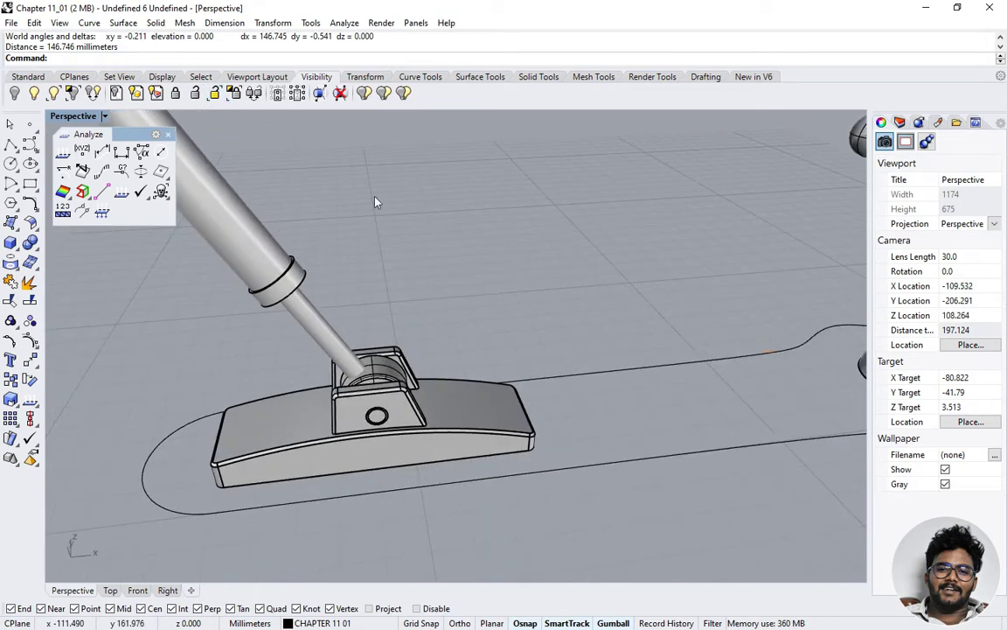
pyautogui.scroll(-3, 539, 382)
pyautogui.moveTo(538, 383); pyautogui.dragTo(484, 444, button='right')
pyautogui.press('Return')
pyautogui.scroll(2, 480, 455)
pyautogui.click(479, 454)
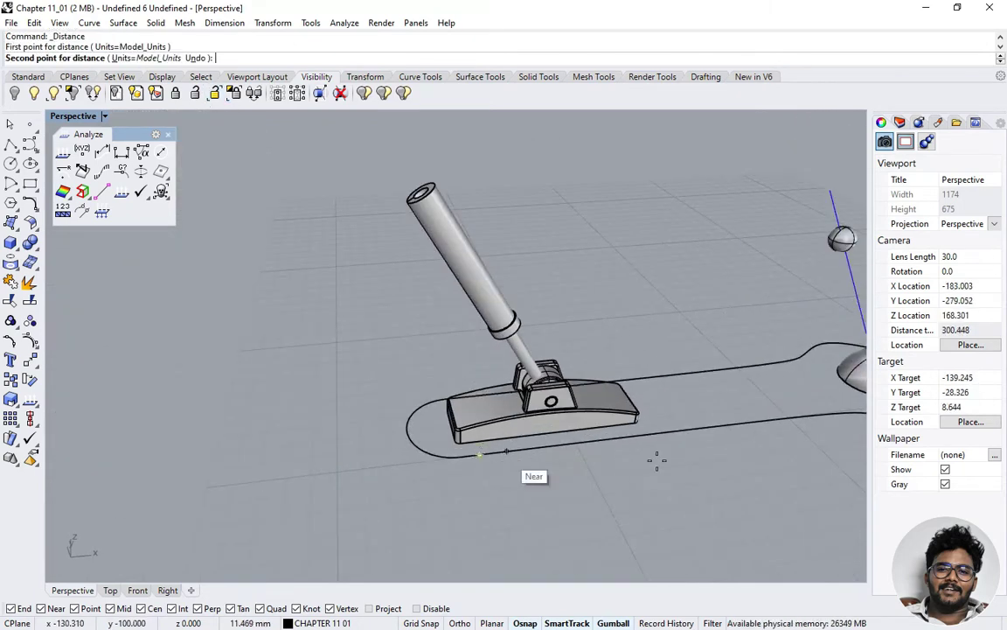
pyautogui.click(804, 417)
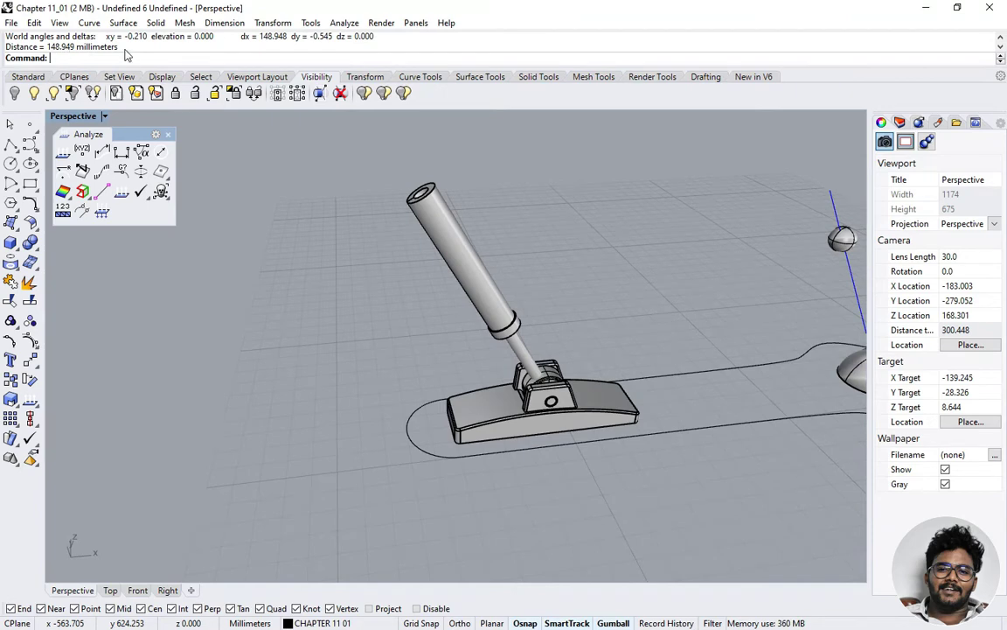
# Step: Measure one more point-to-point distance on the outline's front side, from below the base to just before the dome
pyautogui.scroll(-2, 113, 280)
pyautogui.scroll(2, 616, 442)
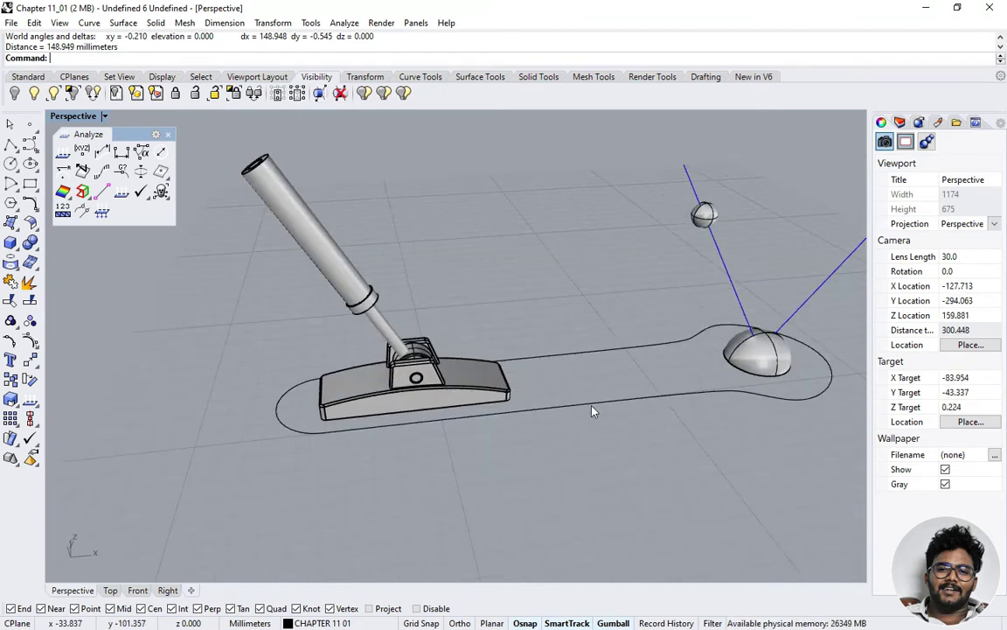
pyautogui.rightClick(513, 418)
pyautogui.click(372, 427)
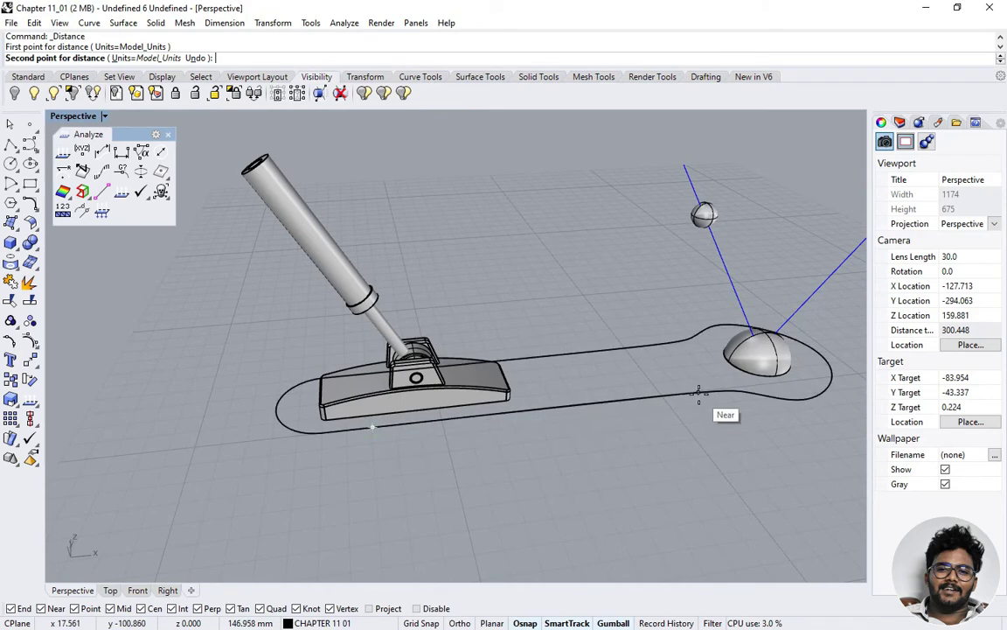
pyautogui.click(698, 394)
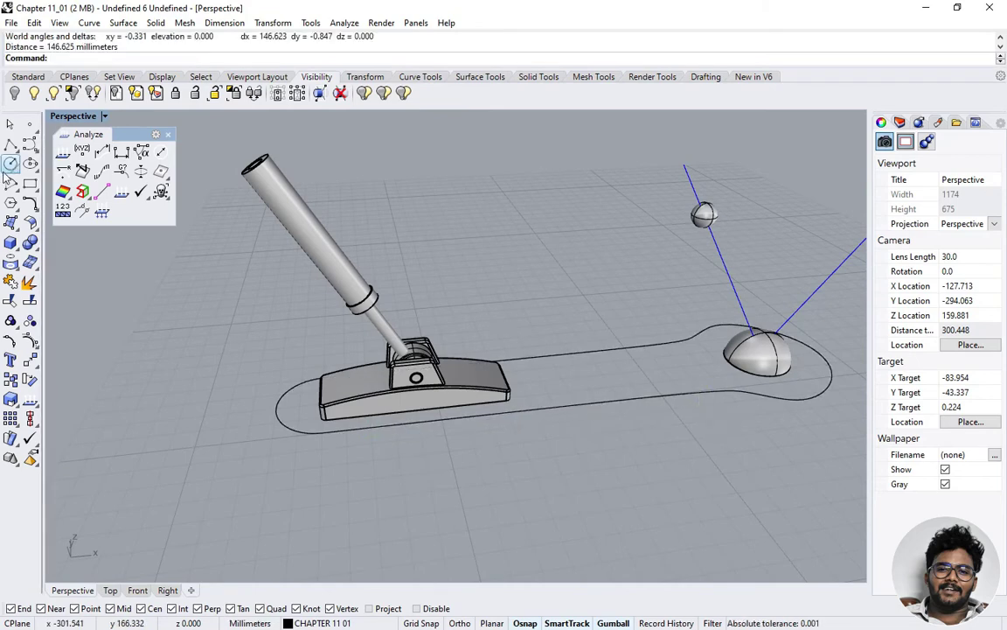
pyautogui.click(142, 153)
pyautogui.moveTo(376, 368); pyautogui.dragTo(529, 301, button='right')
pyautogui.scroll(2, 529, 301)
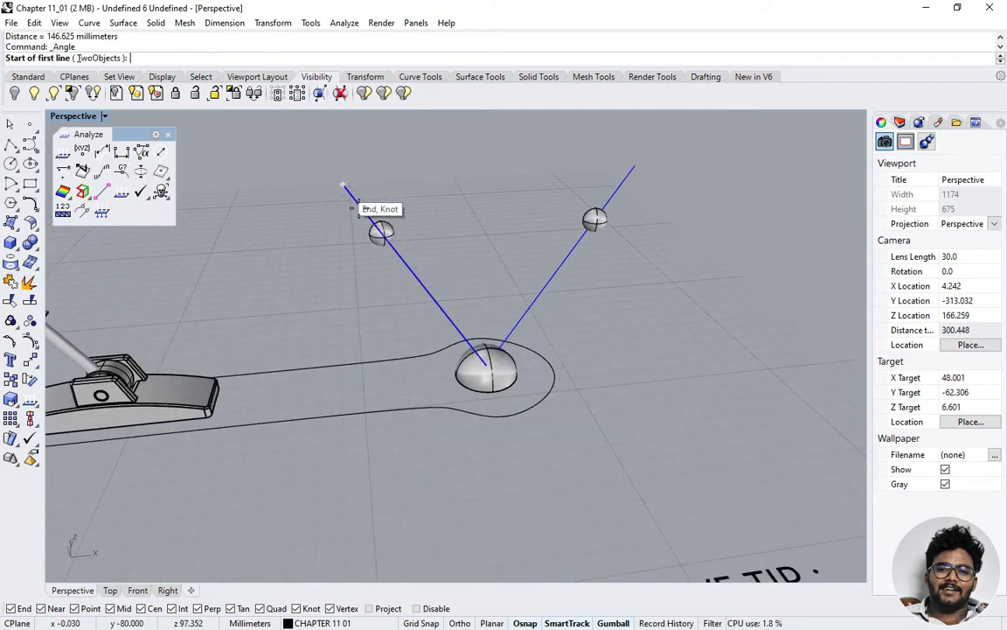
pyautogui.press('Escape')
# Step: Hide the dome surface that covers the meeting point of the two blue lines
pyautogui.scroll(2, 483, 367)
pyautogui.click(485, 371)
pyautogui.click(14, 93)
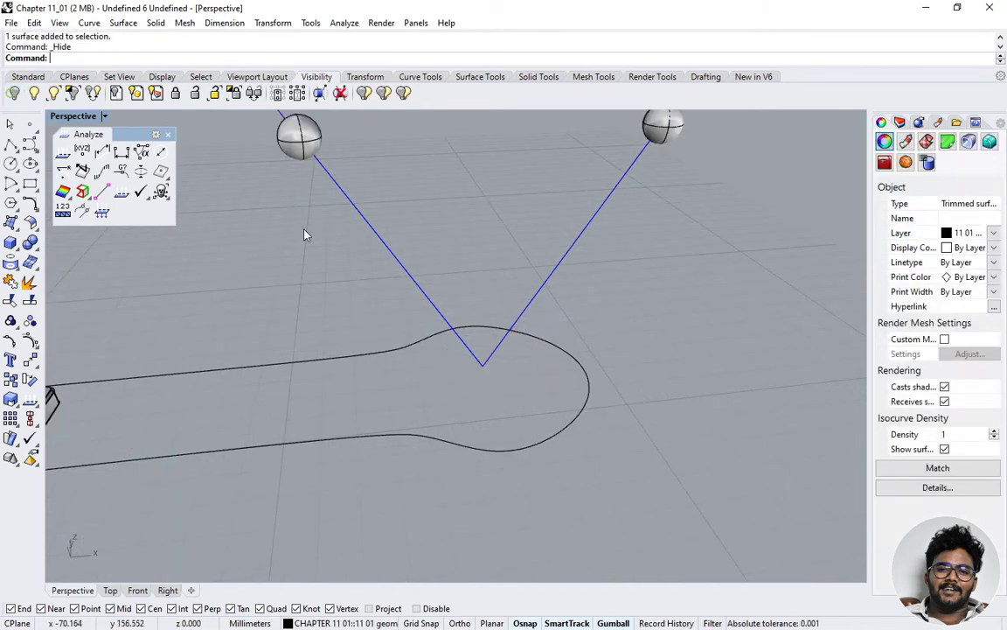
pyautogui.press('Return')
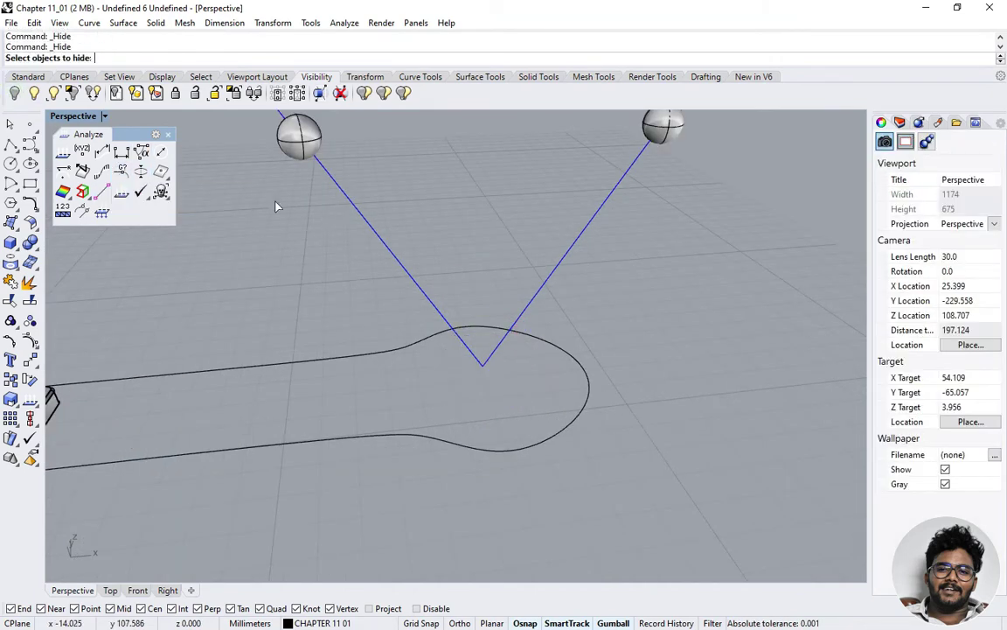
pyautogui.press('Return')
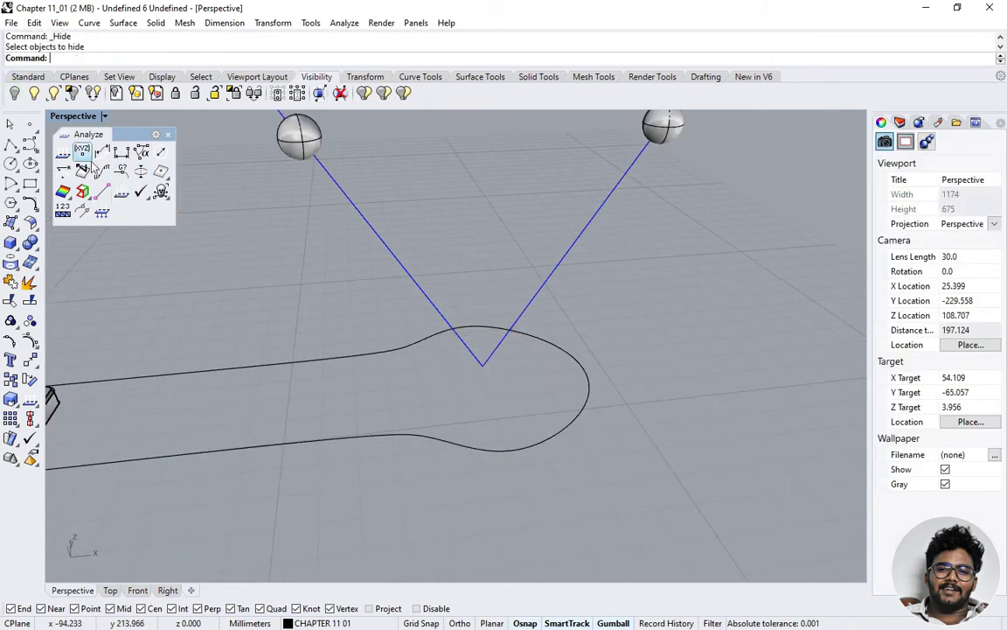
# Step: Measure the angle between the two blue lines, using their upper endpoints and the shared lower endpoint
pyautogui.click(142, 153)
pyautogui.scroll(-4, 317, 286)
pyautogui.scroll(2, 261, 151)
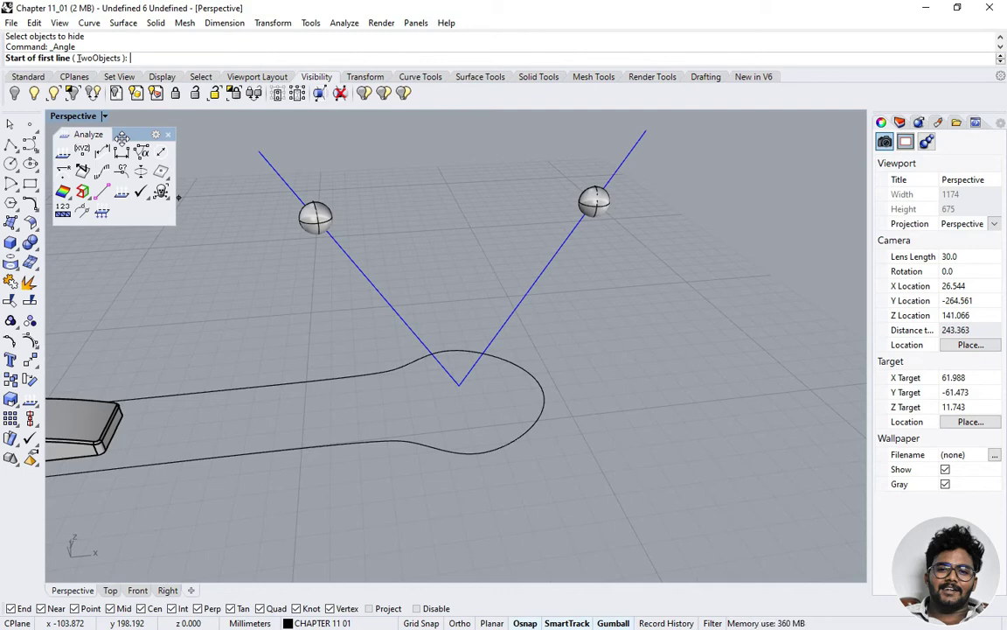
pyautogui.click(258, 150)
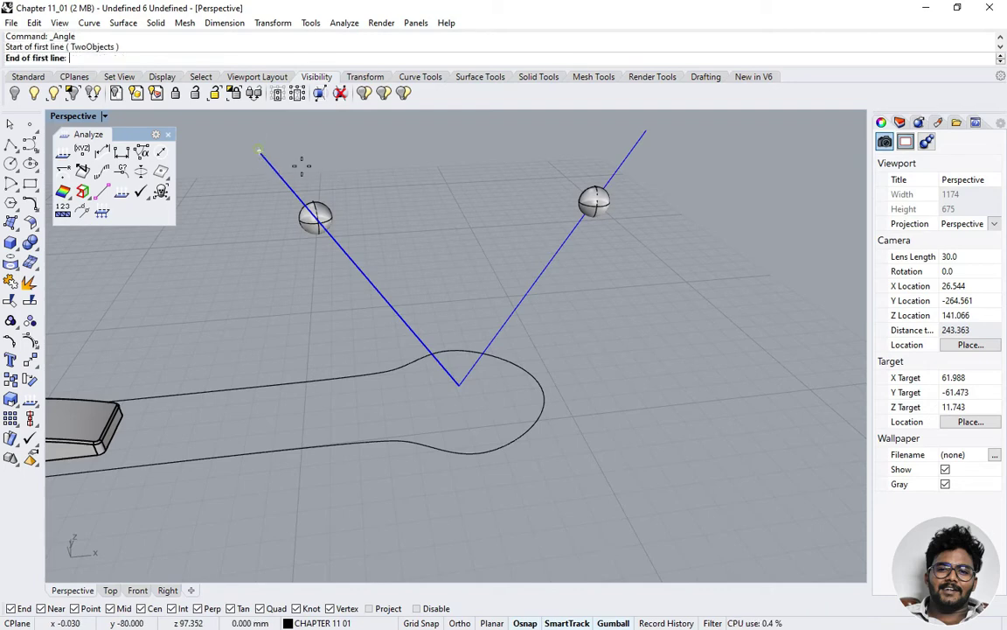
pyautogui.click(460, 379)
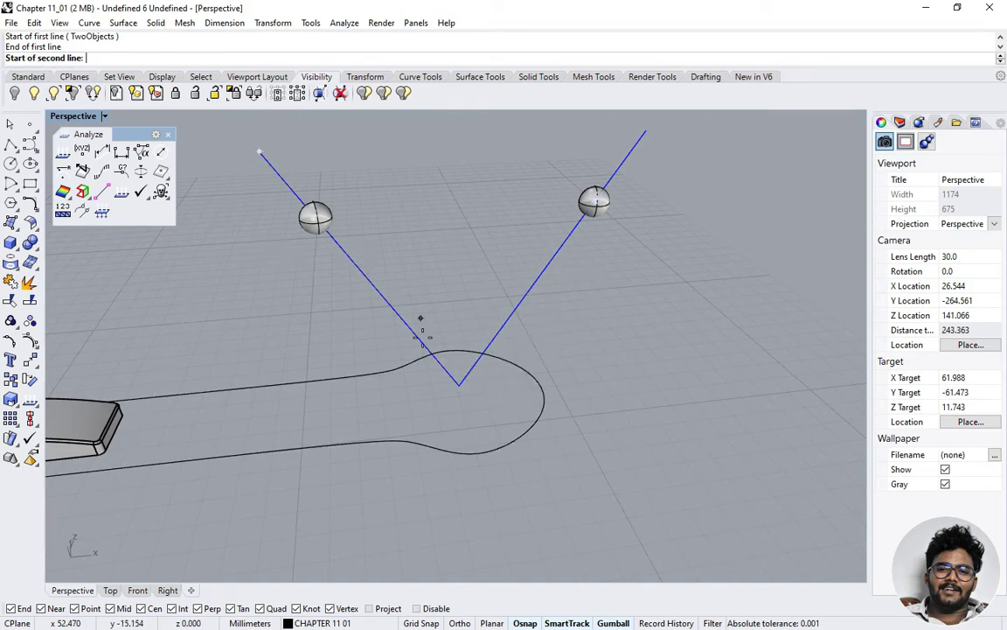
pyautogui.click(460, 381)
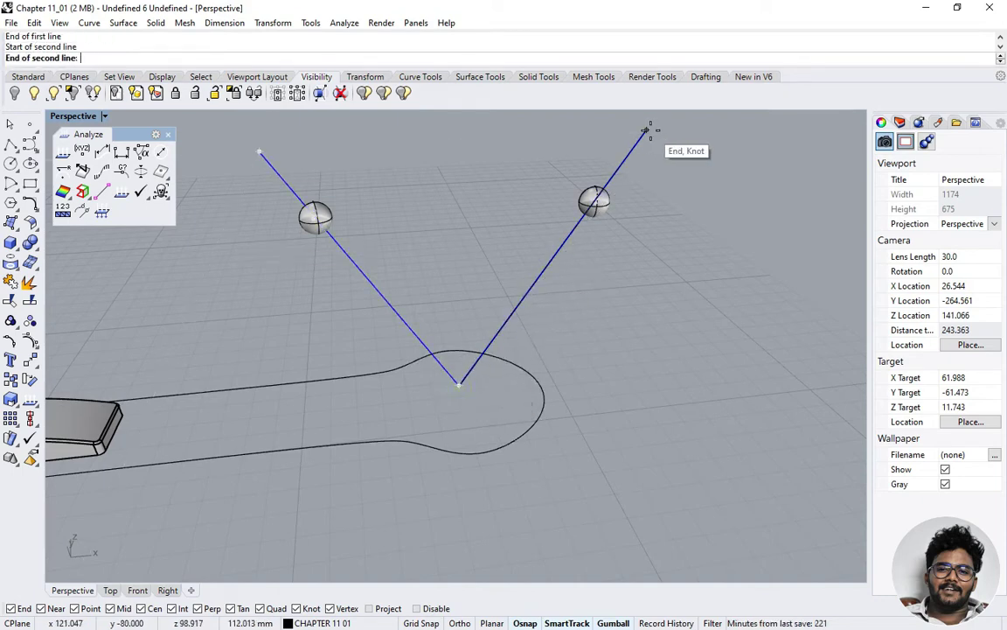
pyautogui.click(652, 134)
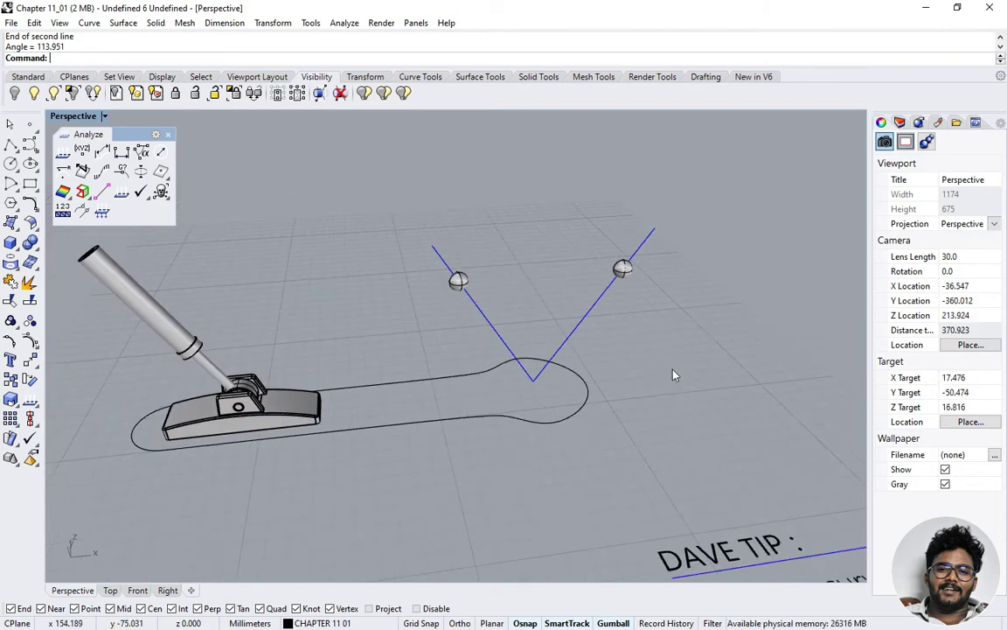
# Step: Select the closed outline curve and inspect its control points around the rounded end
pyautogui.moveTo(674, 375); pyautogui.dragTo(663, 366, button='right')
pyautogui.scroll(4, 617, 332)
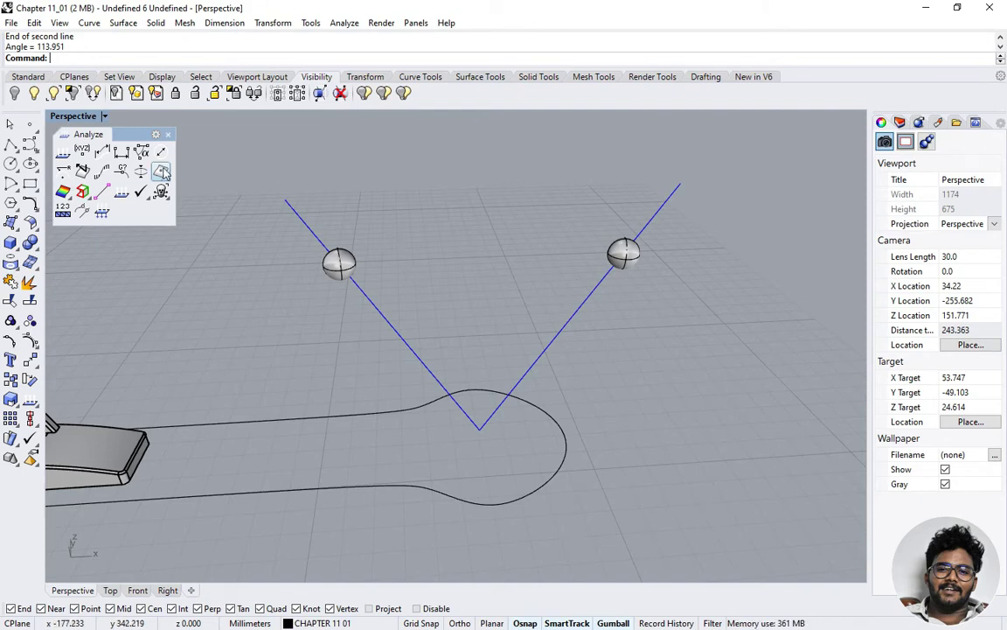
pyautogui.scroll(-2, 420, 425)
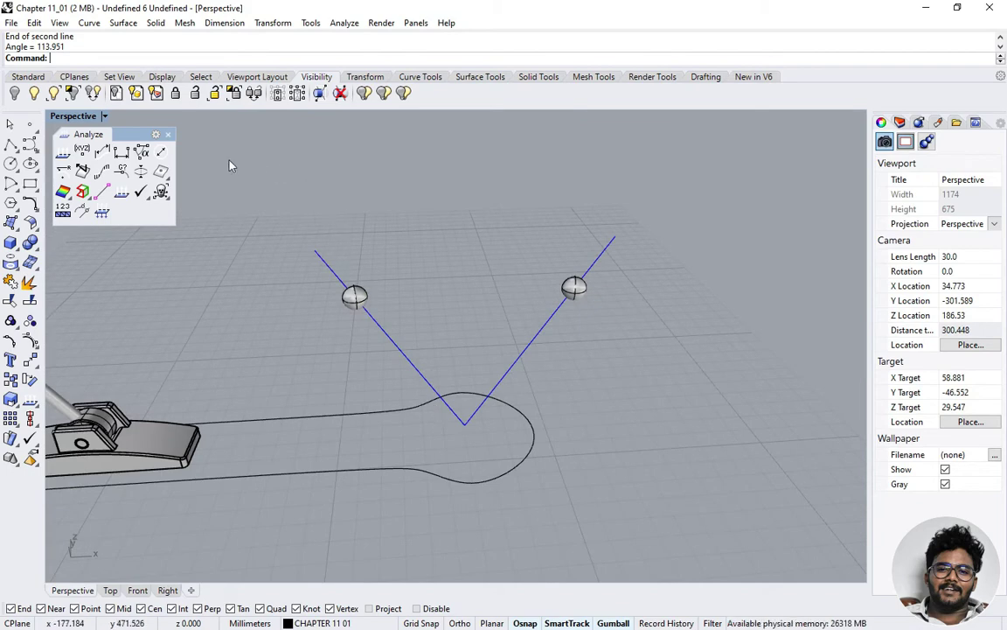
pyautogui.scroll(3, 477, 476)
pyautogui.click(479, 475)
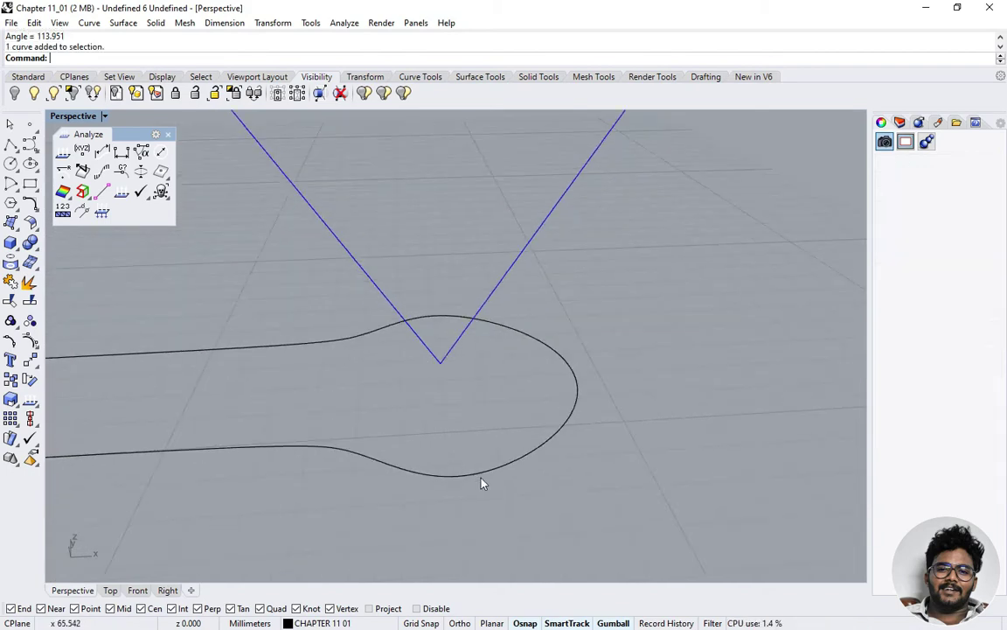
pyautogui.moveTo(447, 439); pyautogui.dragTo(553, 480, button='right')
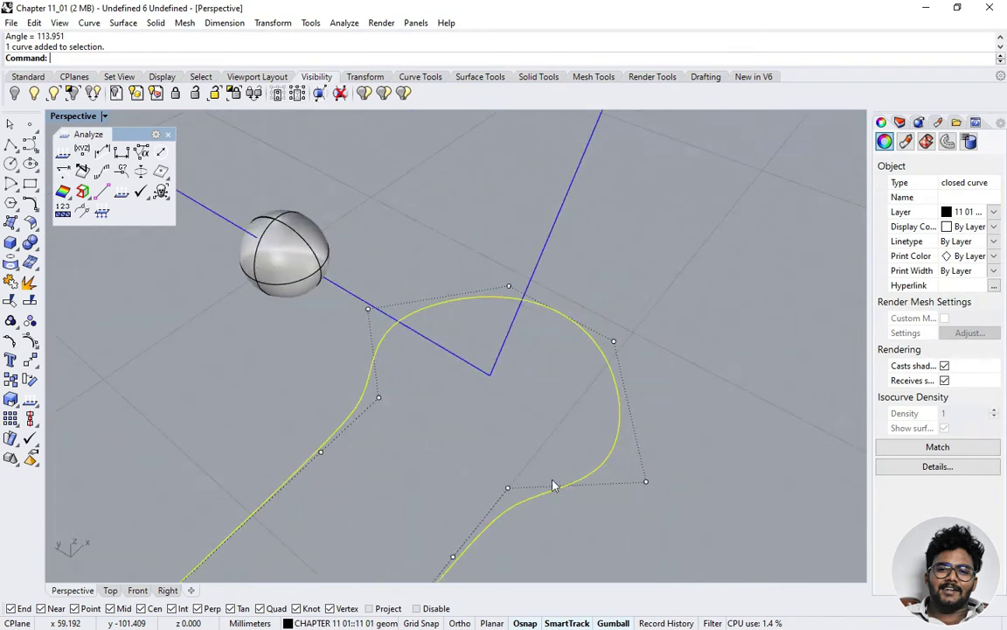
pyautogui.moveTo(435, 374); pyautogui.dragTo(593, 434, button='right')
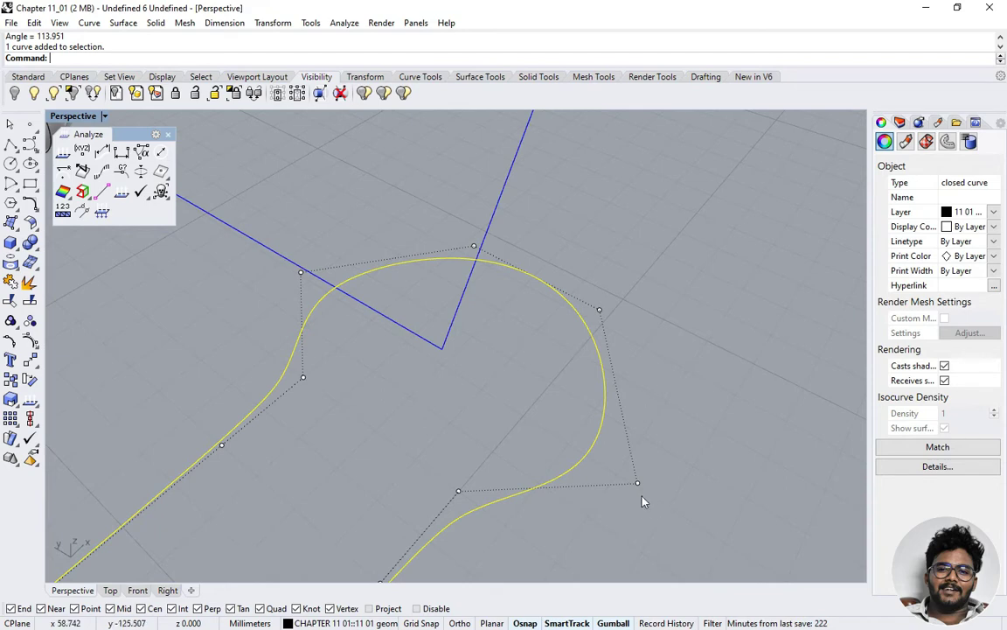
# Step: Reselect the outline curve and examine the two concave transitions between its straight sides and the rounded end
pyautogui.click(682, 439)
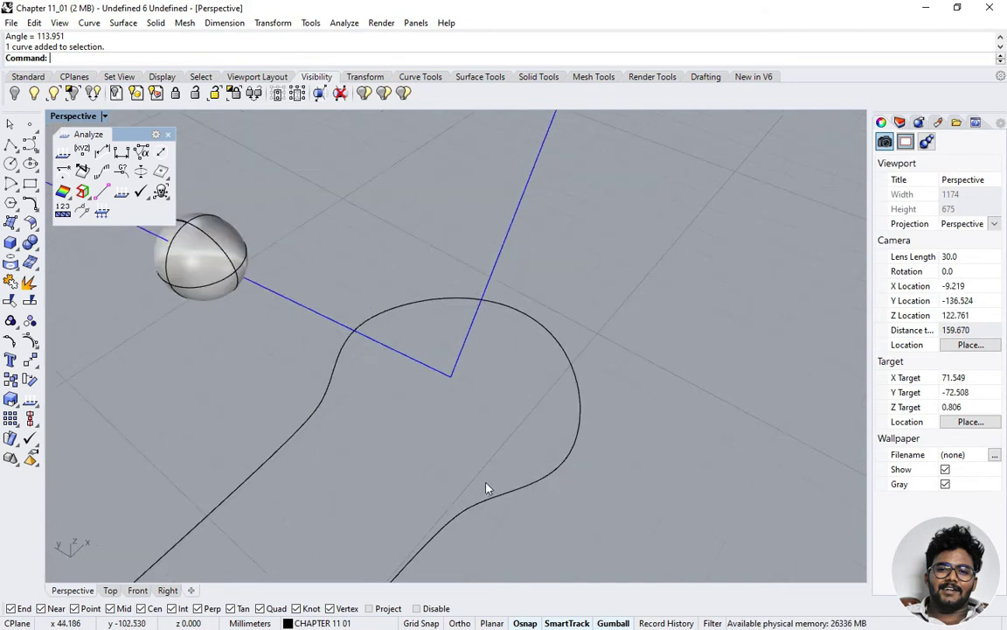
pyautogui.click(466, 465)
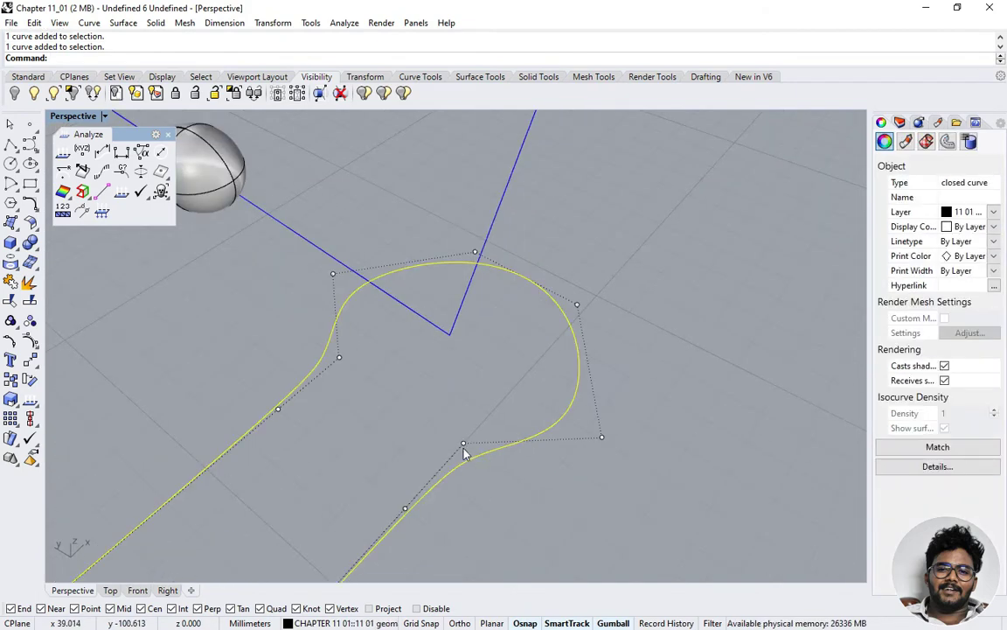
pyautogui.moveTo(452, 476); pyautogui.dragTo(479, 461, button='right')
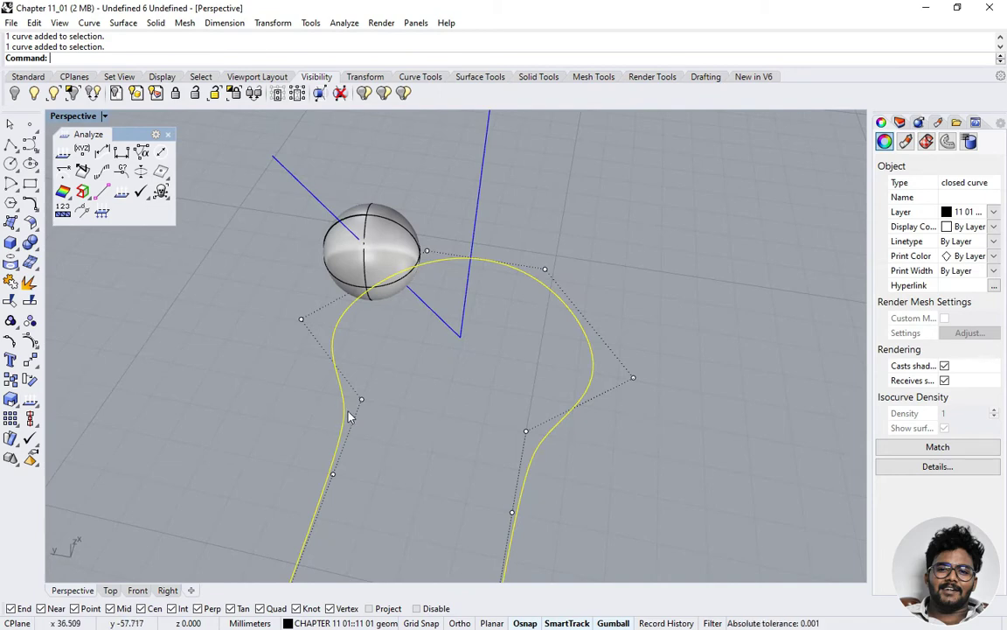
pyautogui.moveTo(509, 435); pyautogui.dragTo(441, 434, button='right')
pyautogui.click(385, 386)
pyautogui.moveTo(385, 386); pyautogui.dragTo(455, 418, button='right')
pyautogui.scroll(5, 455, 418)
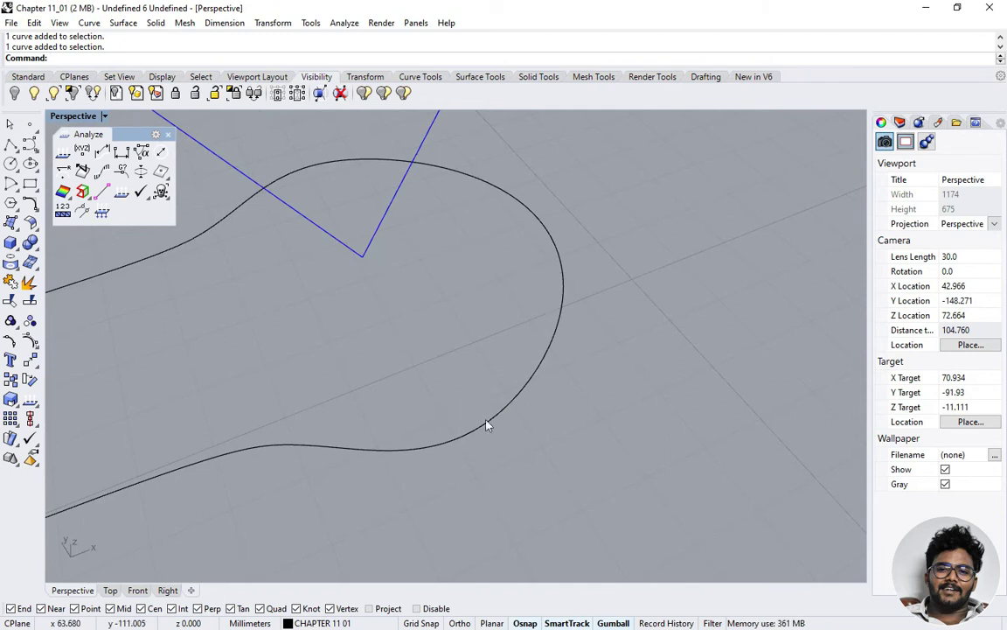
# Step: Select the outline curve and preview the Diameter measurement circle along its rounded end
pyautogui.scroll(2, 547, 393)
pyautogui.click(531, 373)
pyautogui.scroll(-3, 536, 380)
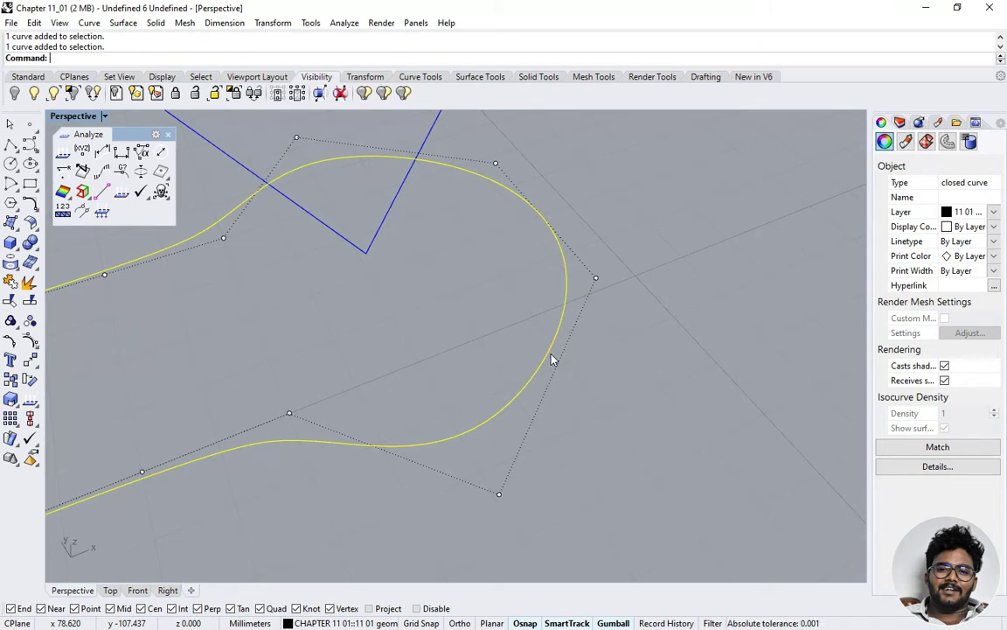
pyautogui.click(162, 154)
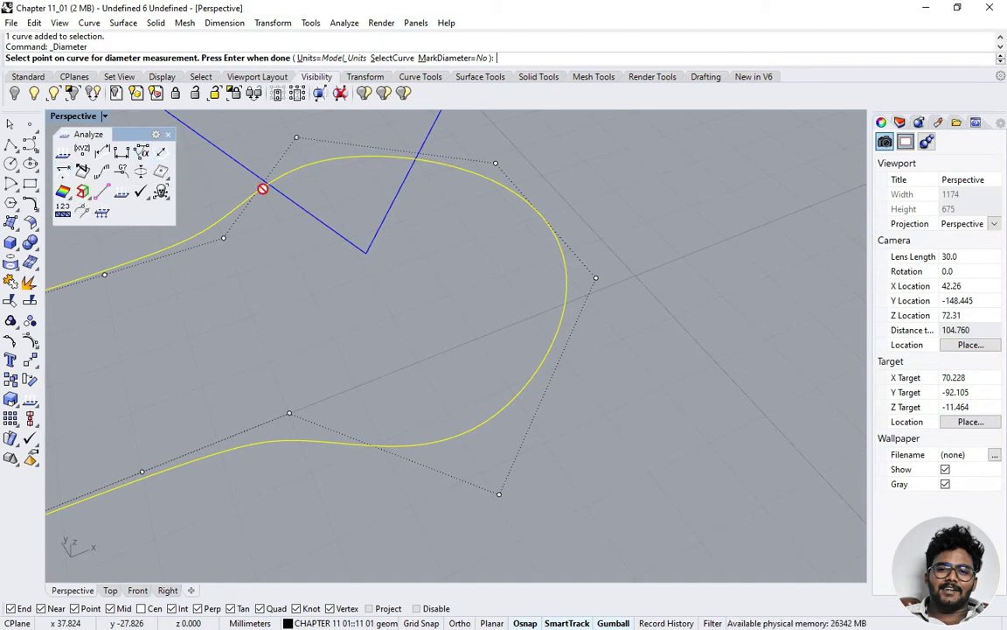
pyautogui.scroll(-2, 457, 197)
pyautogui.scroll(2, 512, 277)
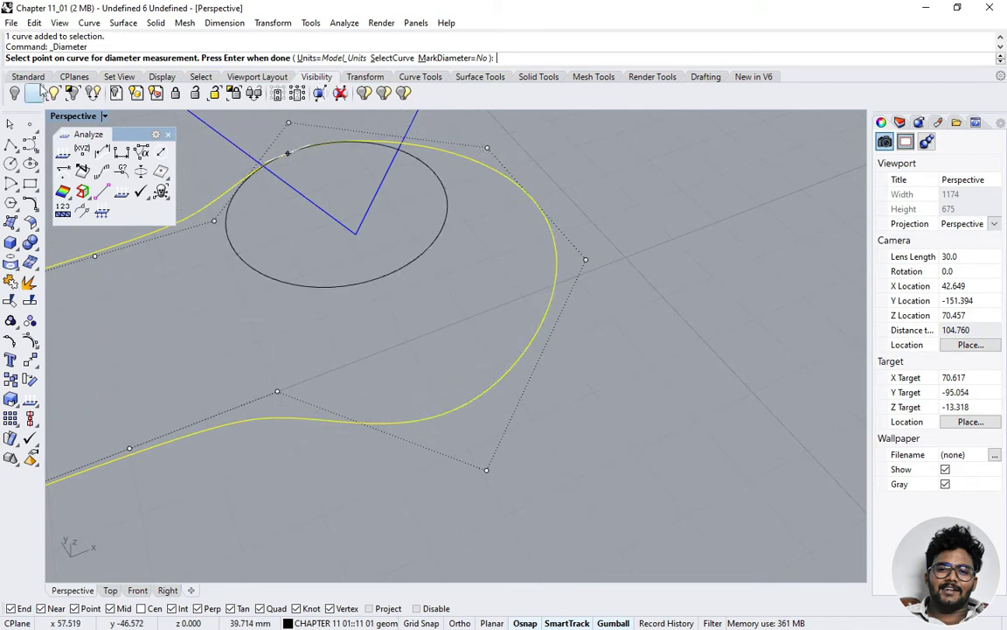
pyautogui.rightClick(70, 178)
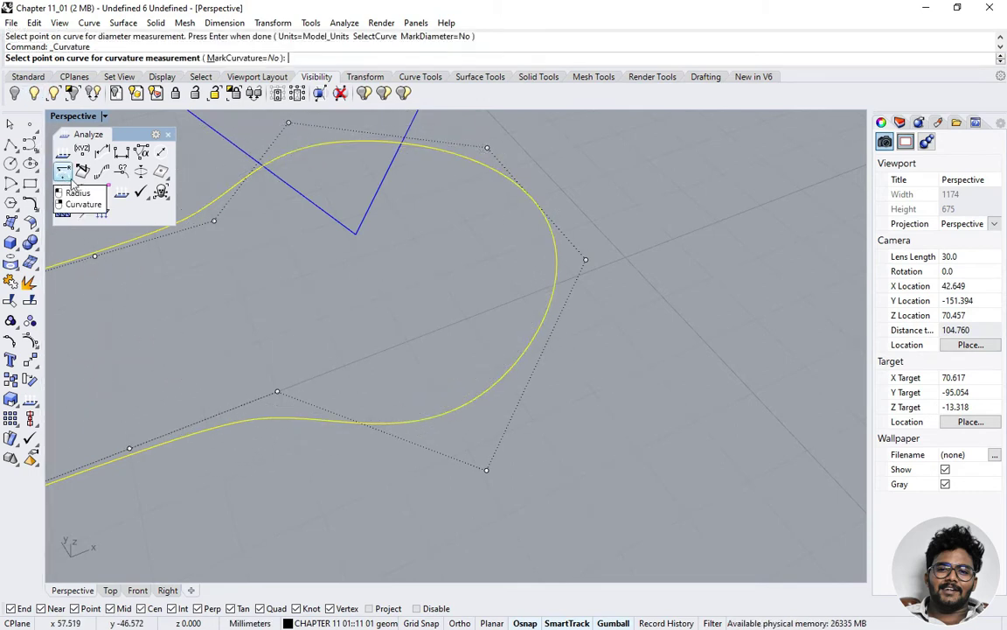
pyautogui.click(469, 404)
pyautogui.press('Escape')
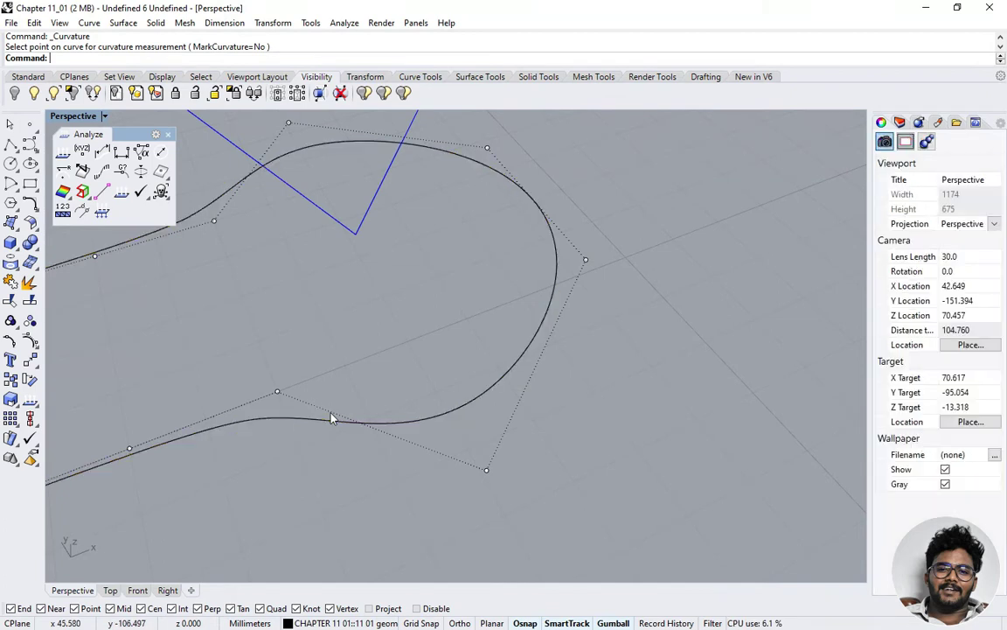
# Step: Reselect the outline and preview its curvature circle at the concave bend, the end under the base and the rounded end
pyautogui.click(447, 417)
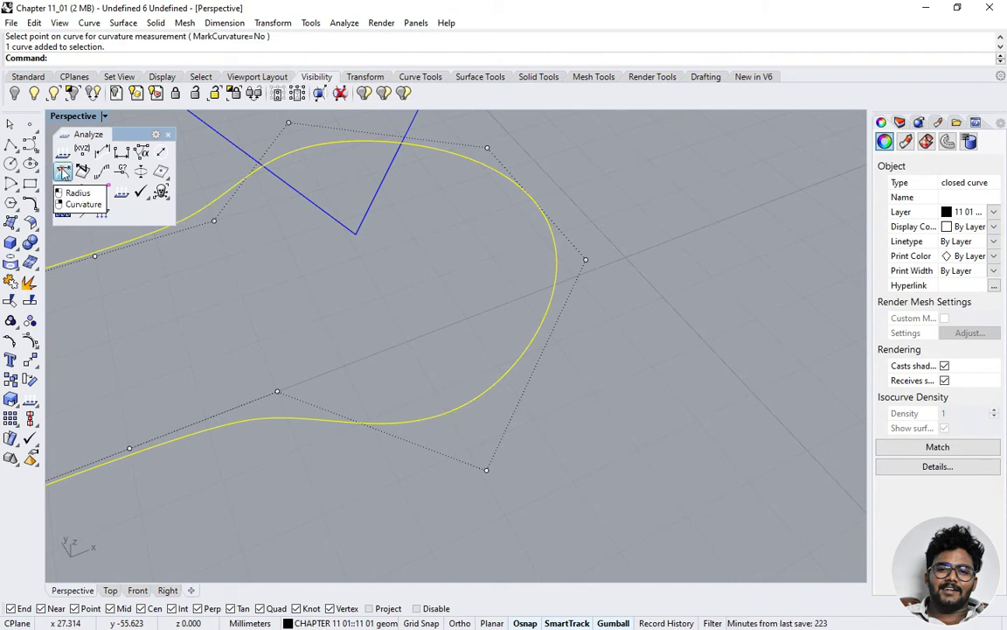
pyautogui.click(63, 172)
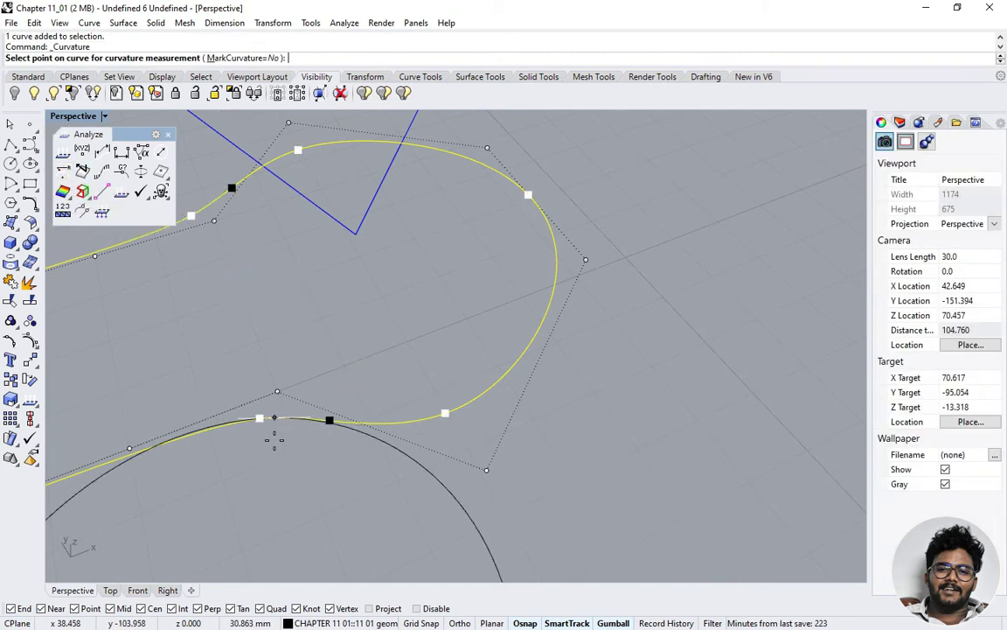
pyautogui.scroll(2, 274, 438)
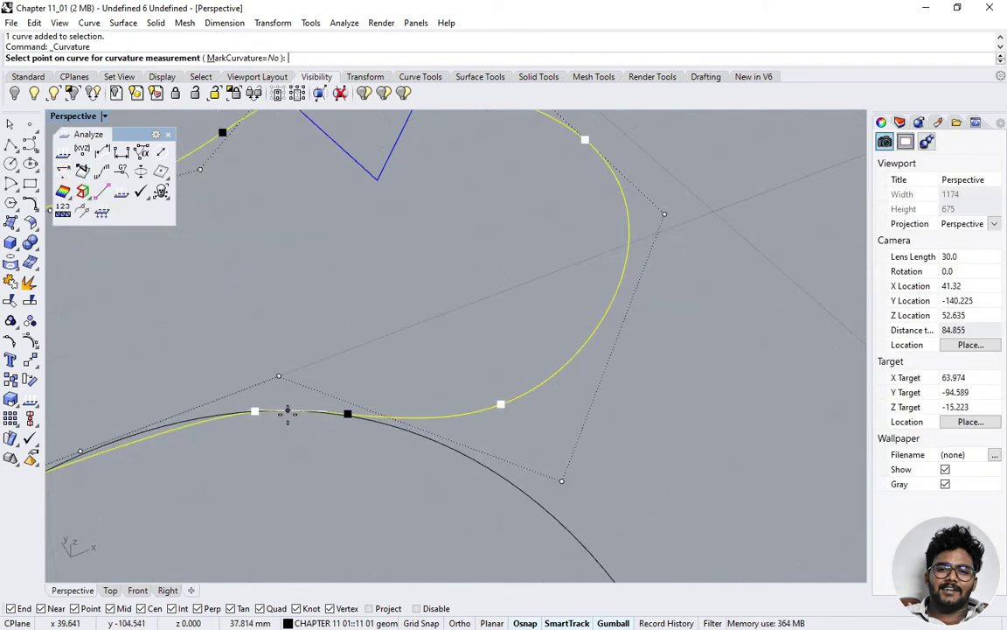
pyautogui.scroll(-2, 348, 413)
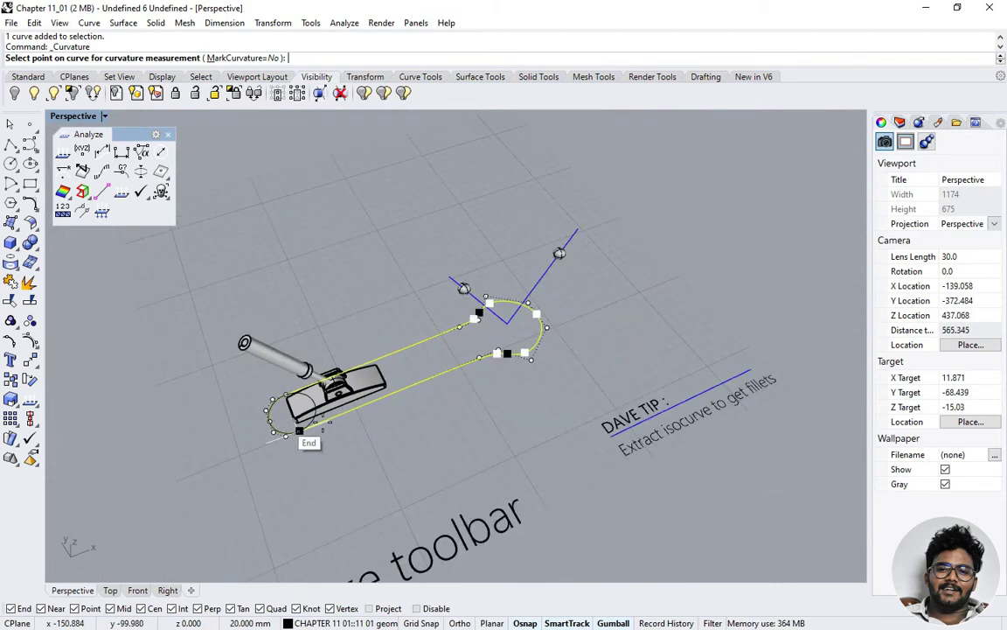
pyautogui.scroll(8, 535, 416)
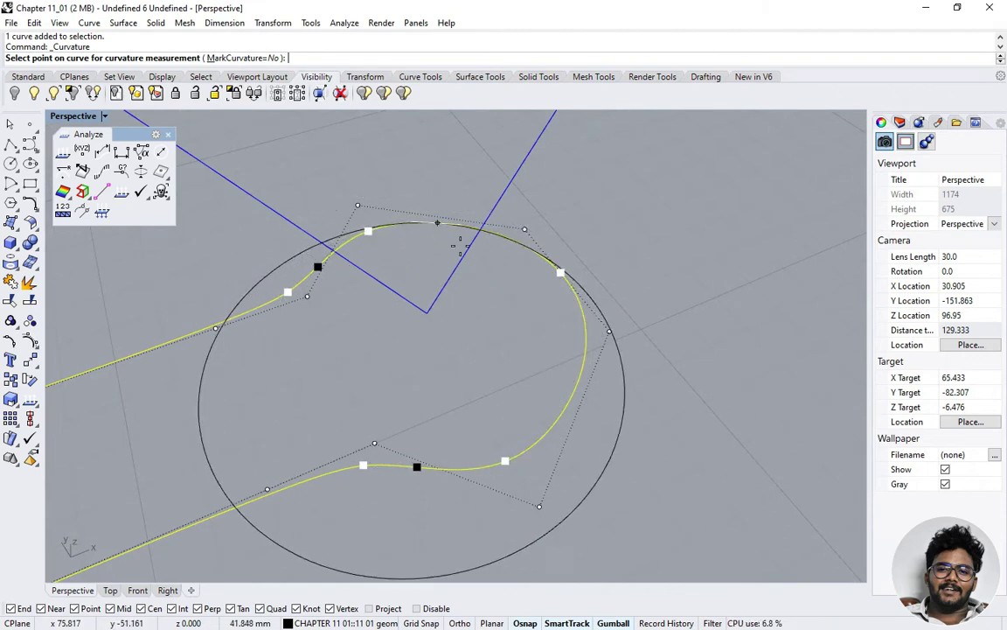
pyautogui.press('Escape')
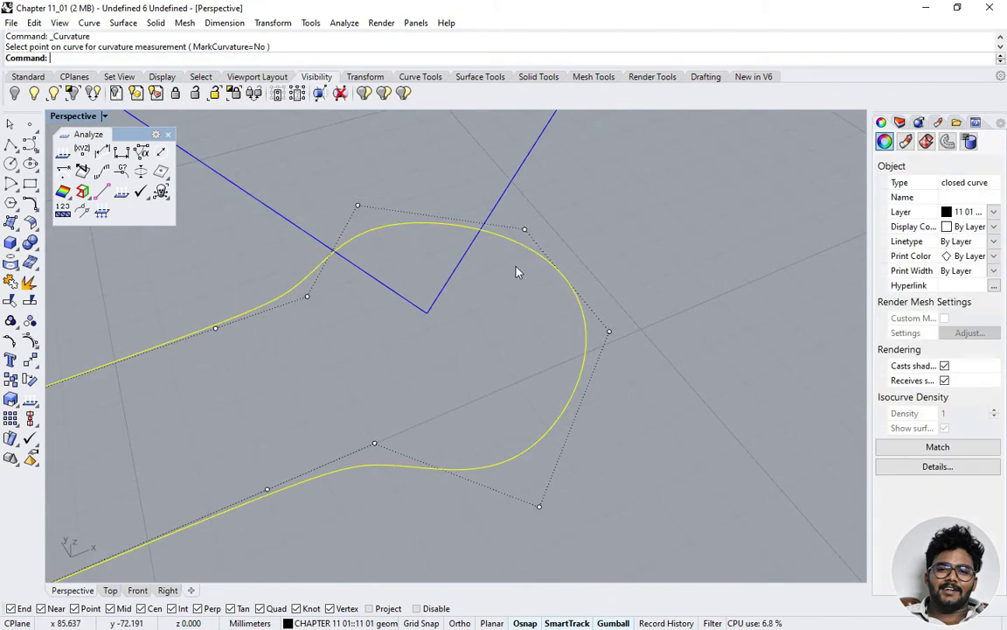
# Step: Measure the outline's diameter at the quad/knot point on the back of the rounded end
pyautogui.click(163, 154)
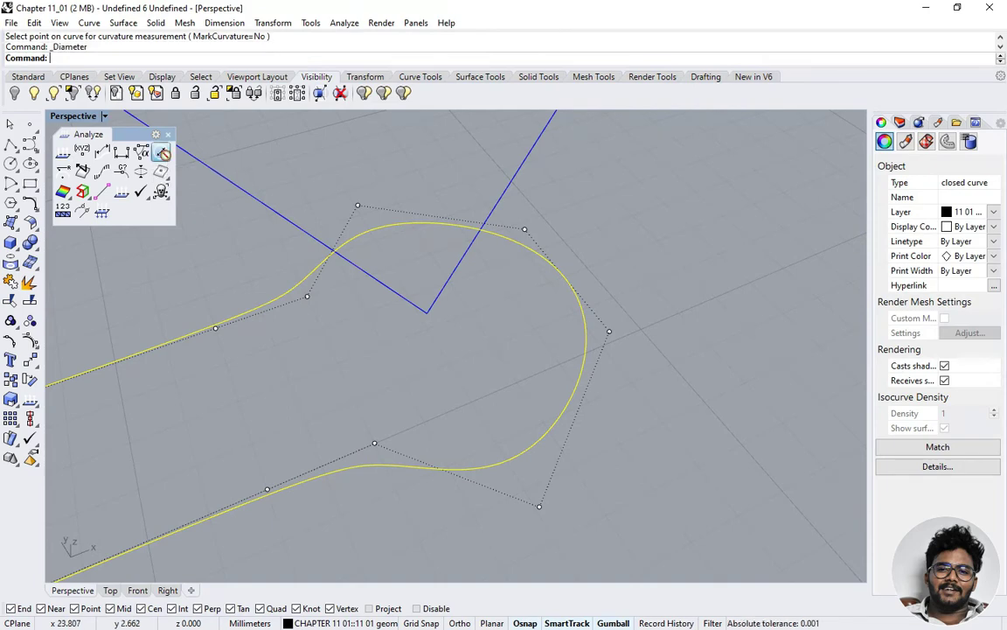
pyautogui.scroll(2, 570, 294)
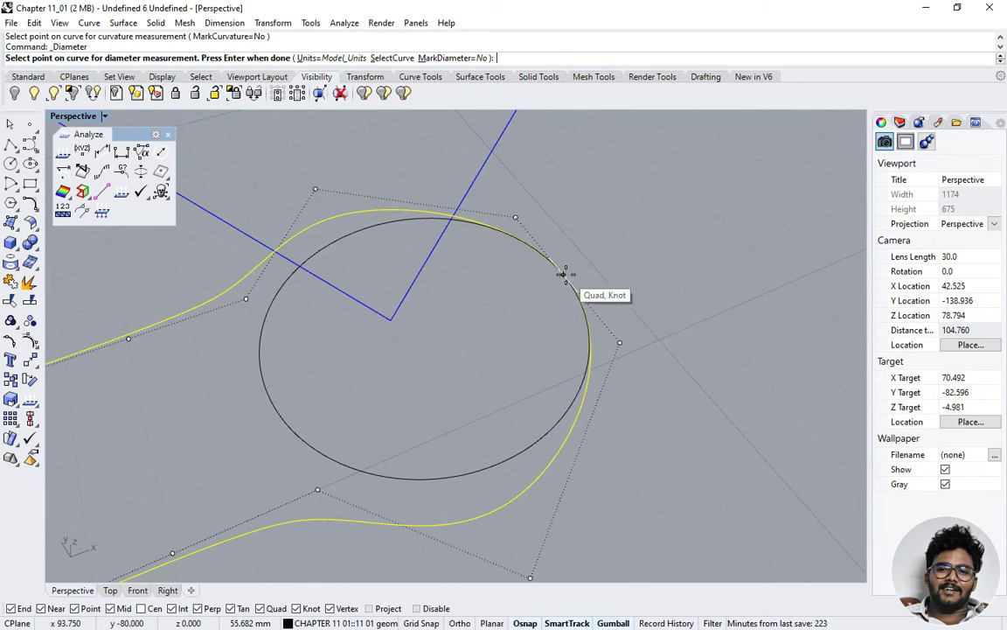
pyautogui.scroll(2, 565, 274)
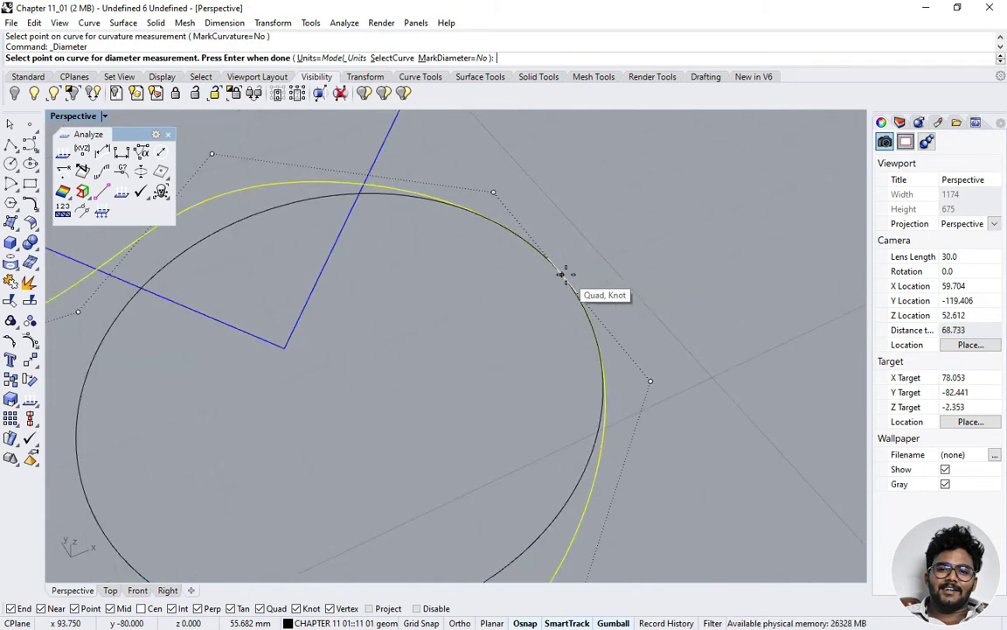
pyautogui.click(562, 274)
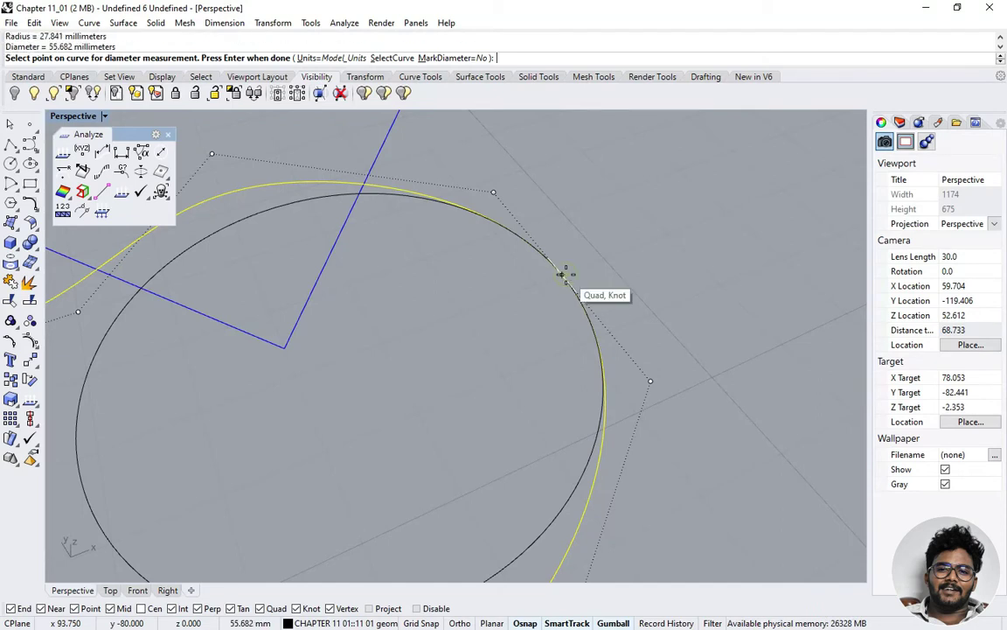
pyautogui.press('Return')
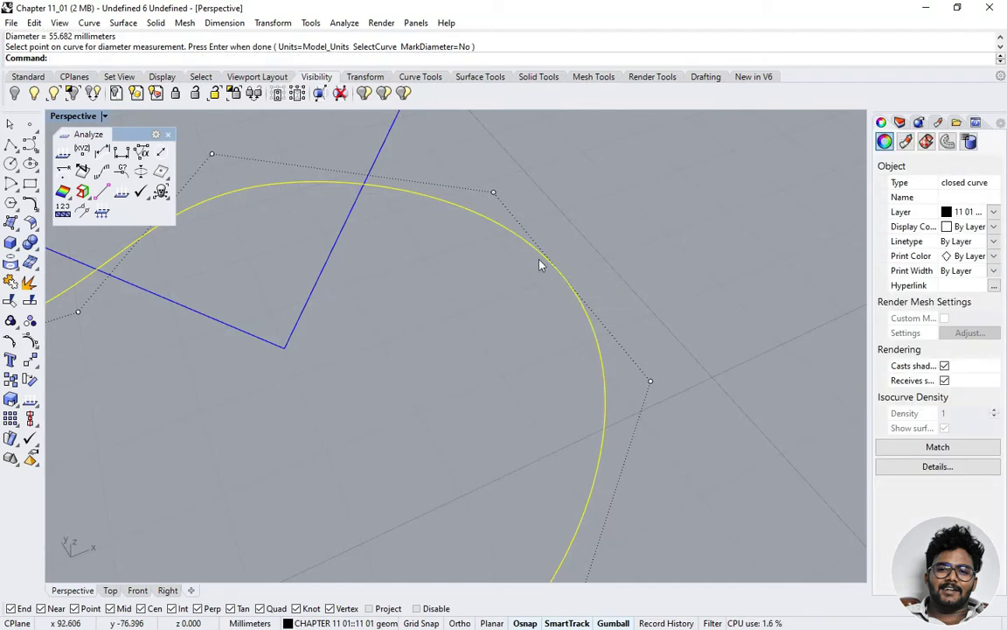
# Step: Repeat the diameter measurement at the same knot point and at the front bend of the rounded end
pyautogui.press('Return')
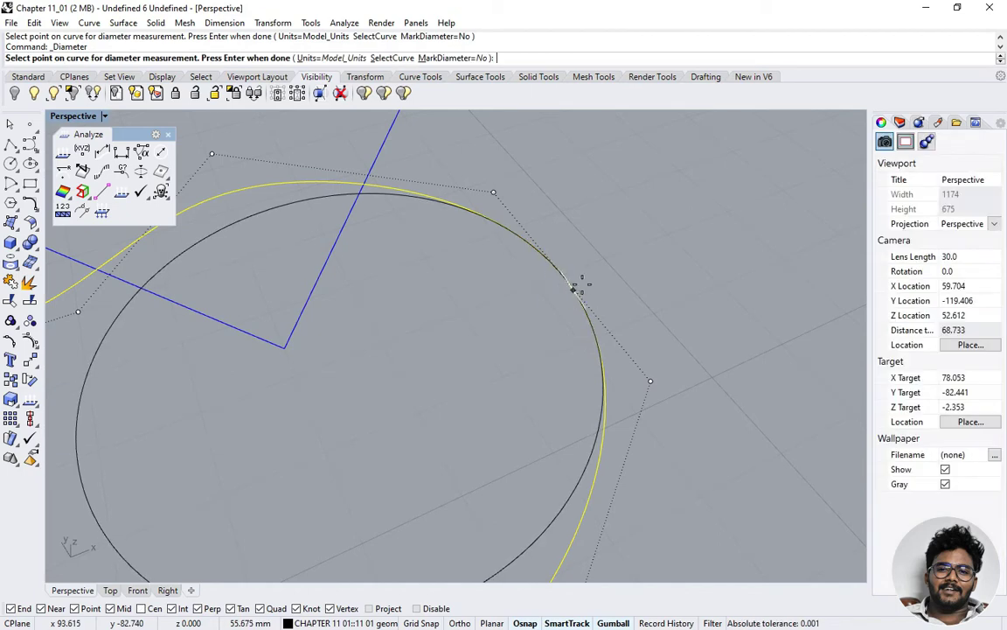
pyautogui.click(562, 274)
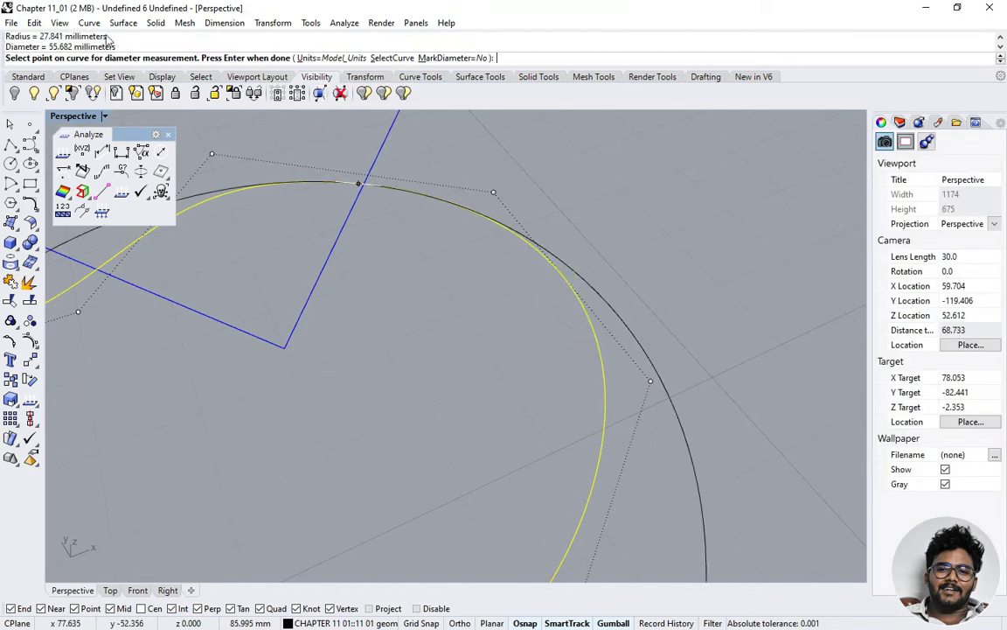
pyautogui.scroll(-5, 522, 240)
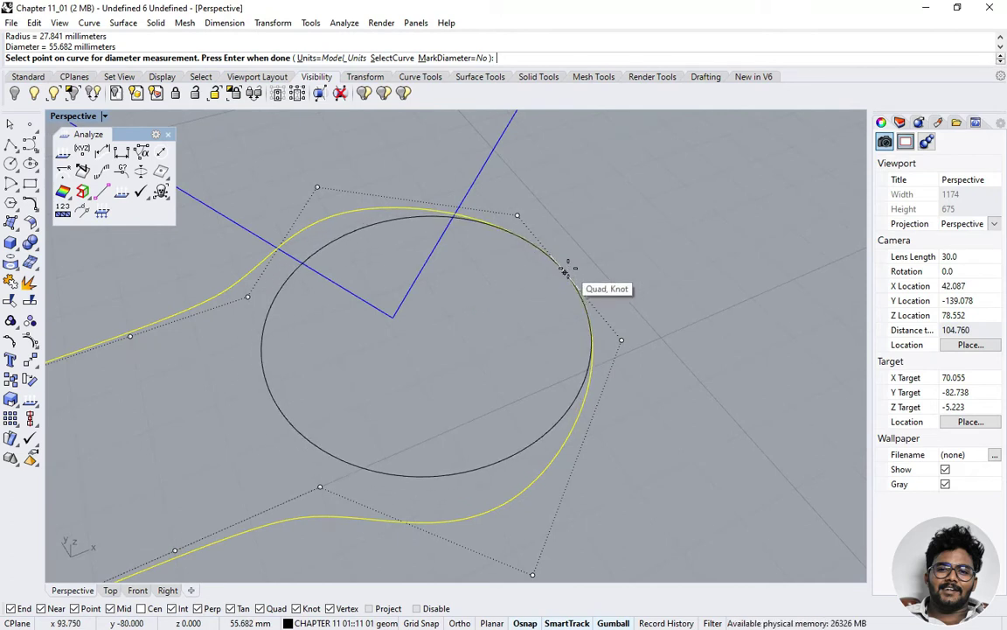
pyautogui.click(564, 272)
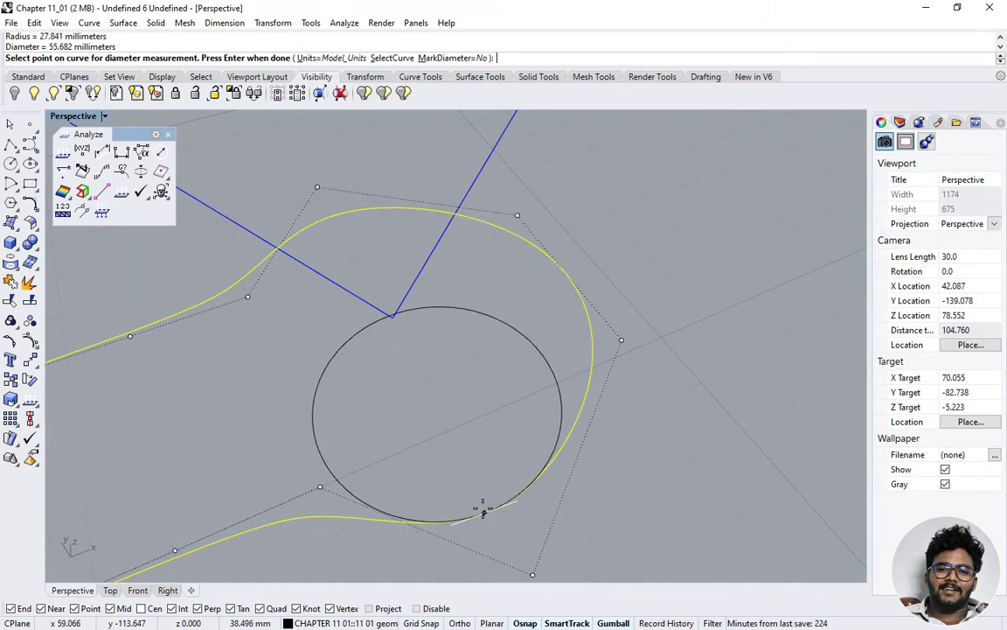
pyautogui.scroll(2, 483, 513)
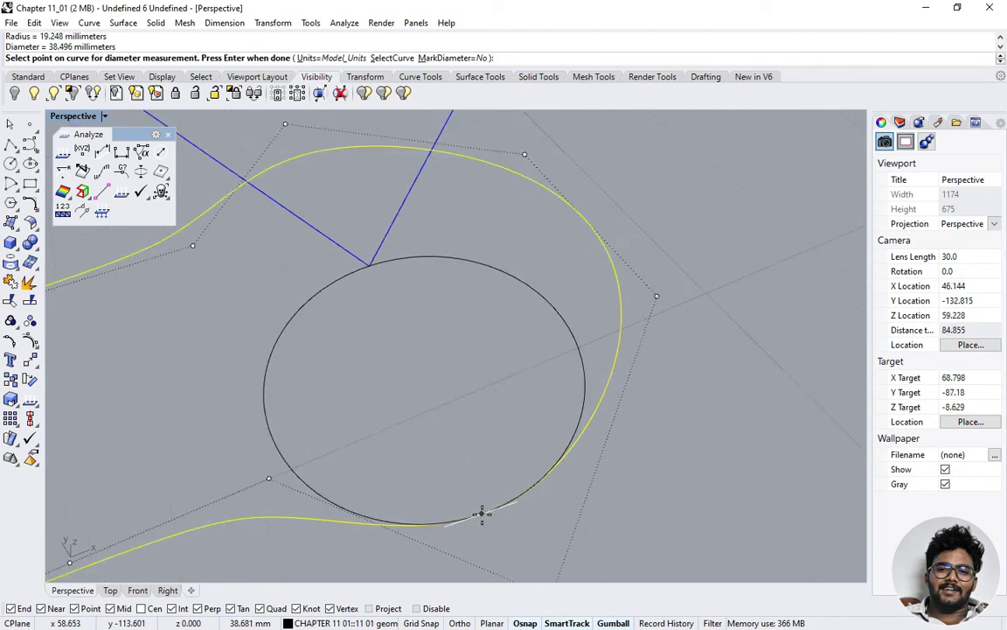
pyautogui.scroll(2, 482, 514)
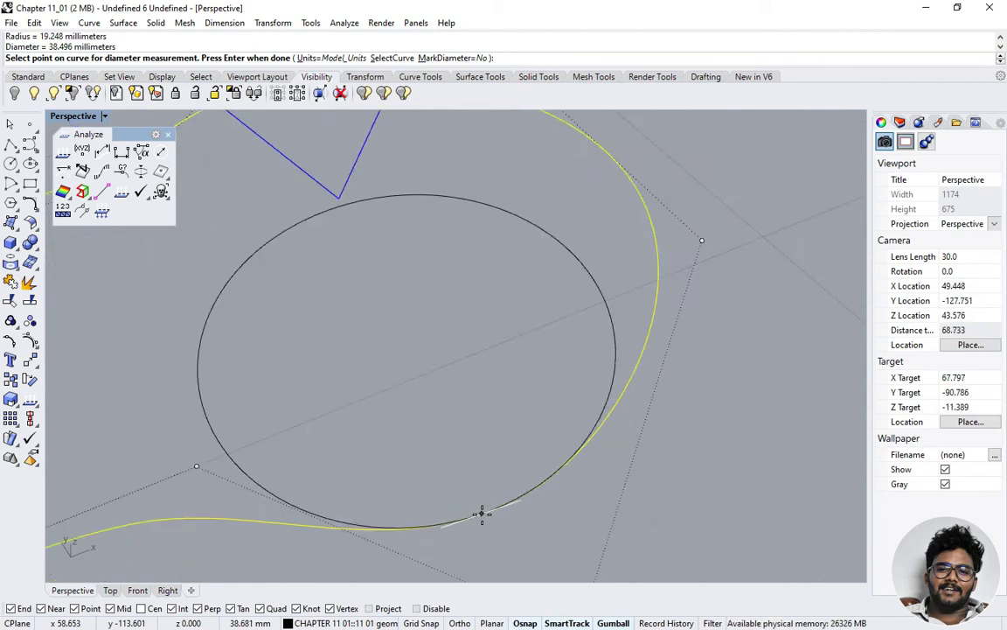
pyautogui.press('Return')
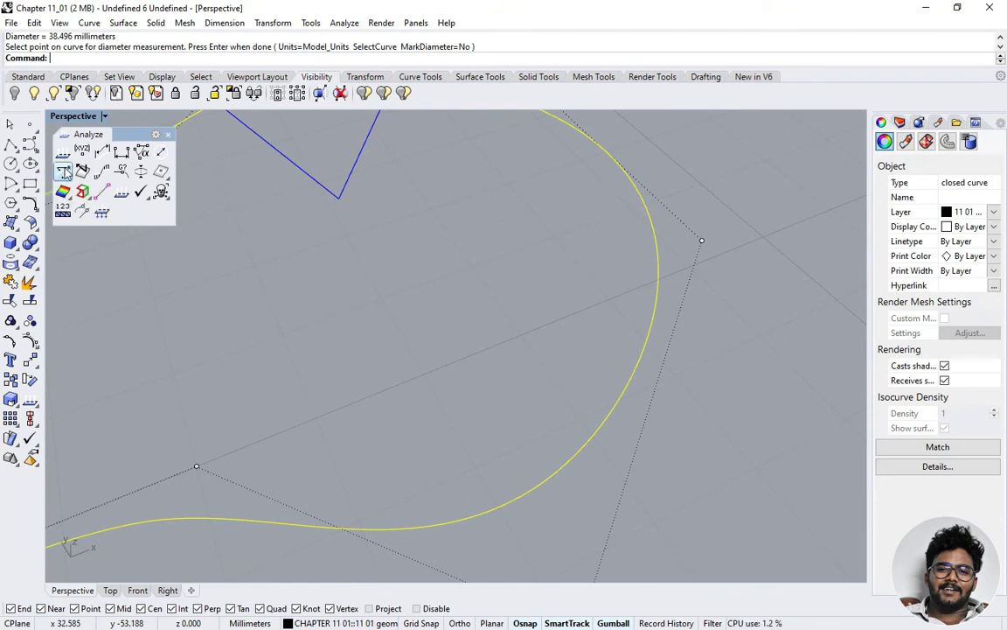
# Step: Check the outline's curvature around the rounded end and at the front inflection point with the Curvature tool
pyautogui.rightClick(64, 171)
pyautogui.scroll(-5, 598, 432)
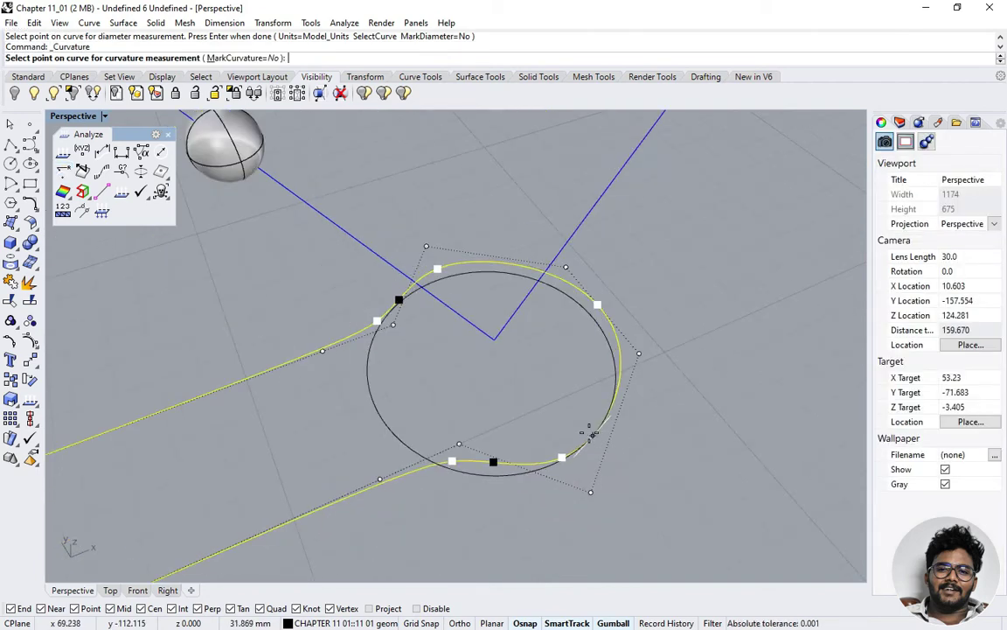
pyautogui.scroll(2, 588, 431)
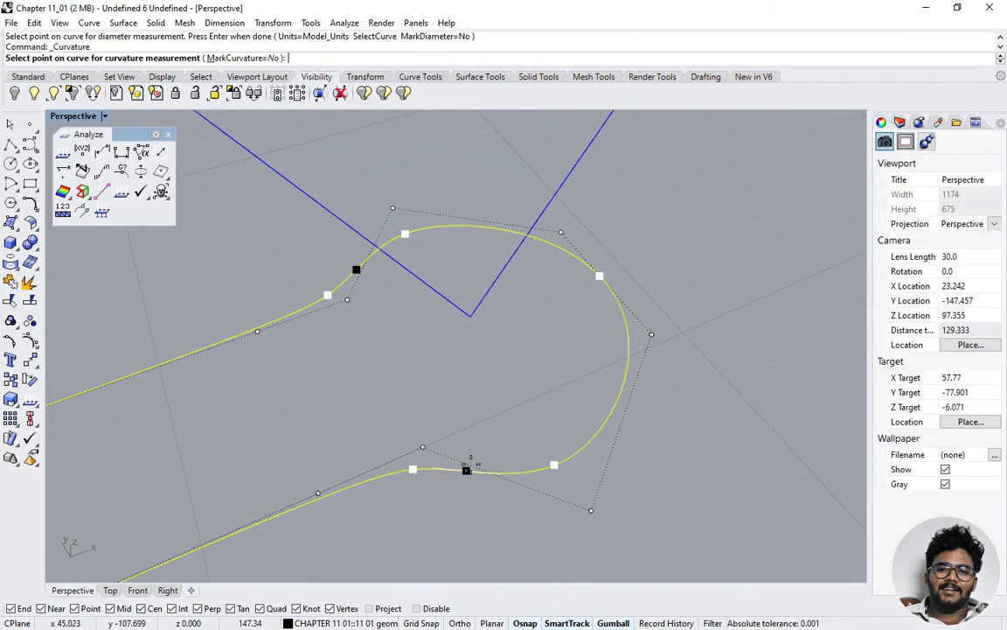
pyautogui.click(469, 468)
pyautogui.press('Return')
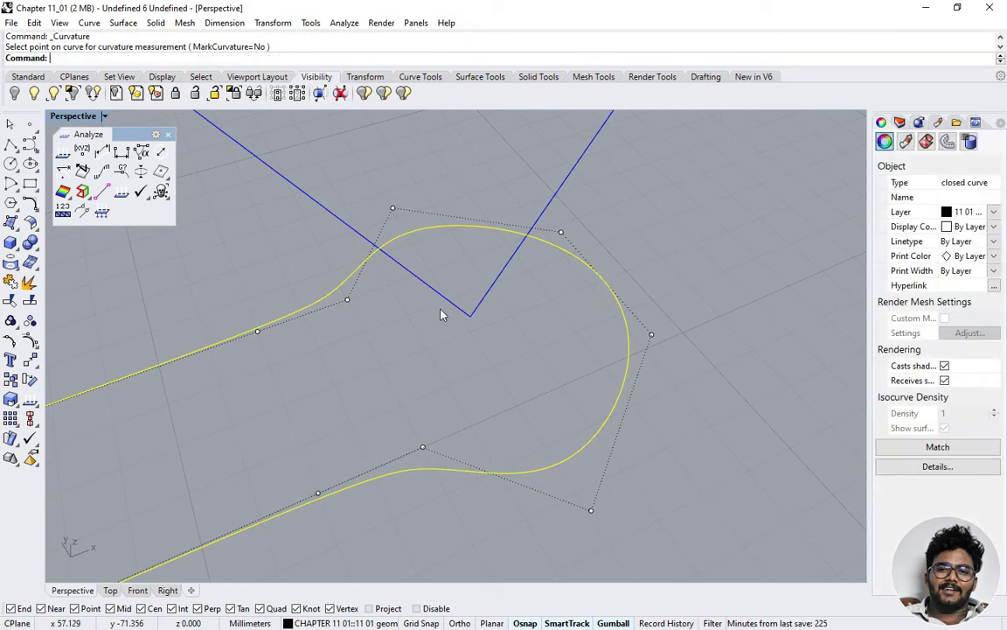
# Step: Measure the surface area of the curved base solid under the bracket with the Area tool
pyautogui.moveTo(396, 278); pyautogui.dragTo(226, 177, button='right')
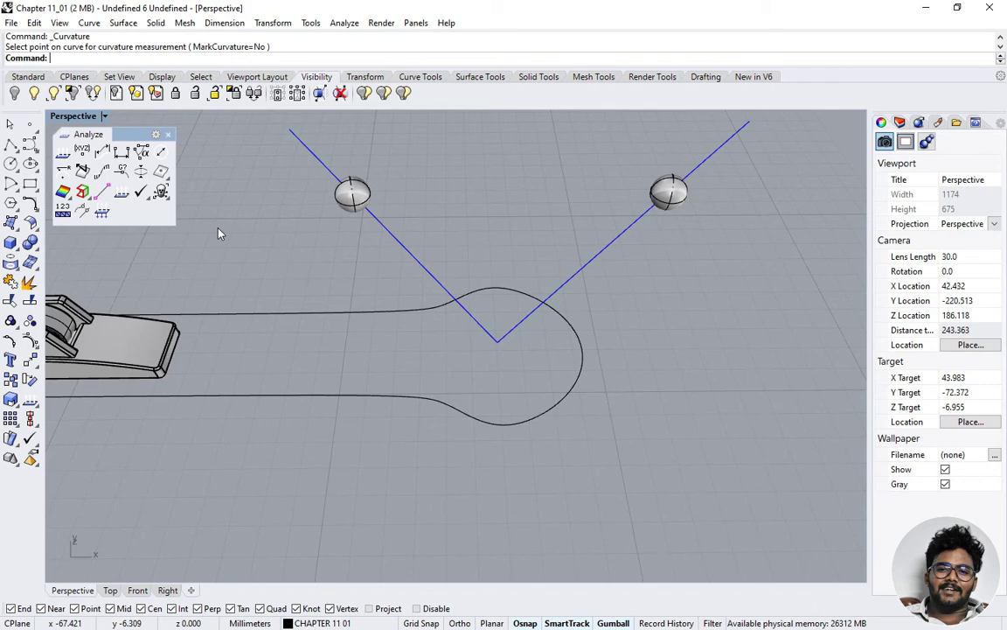
pyautogui.moveTo(237, 233); pyautogui.dragTo(481, 243, button='right')
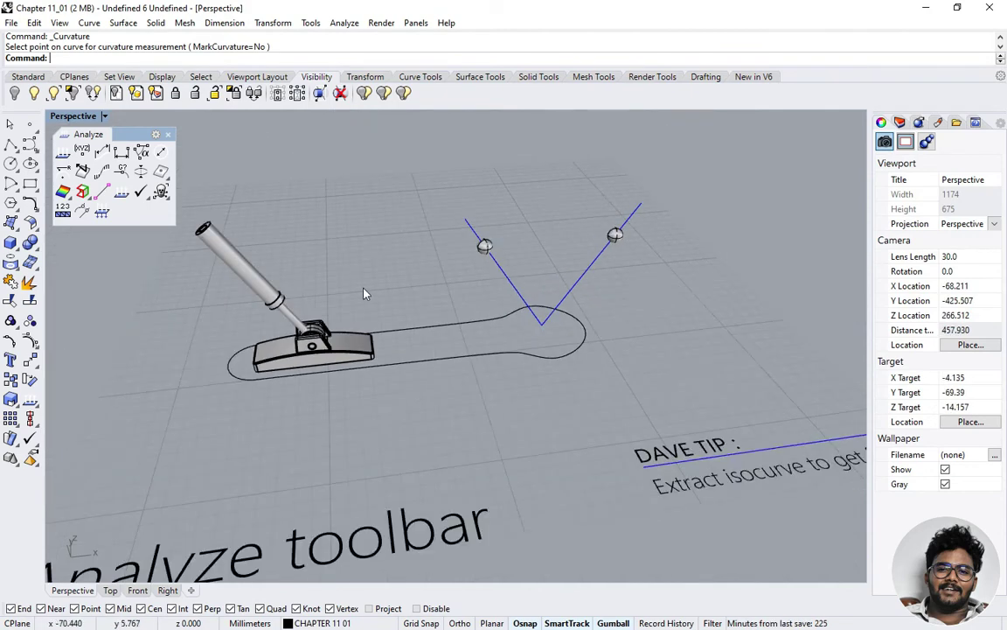
pyautogui.scroll(3, 366, 293)
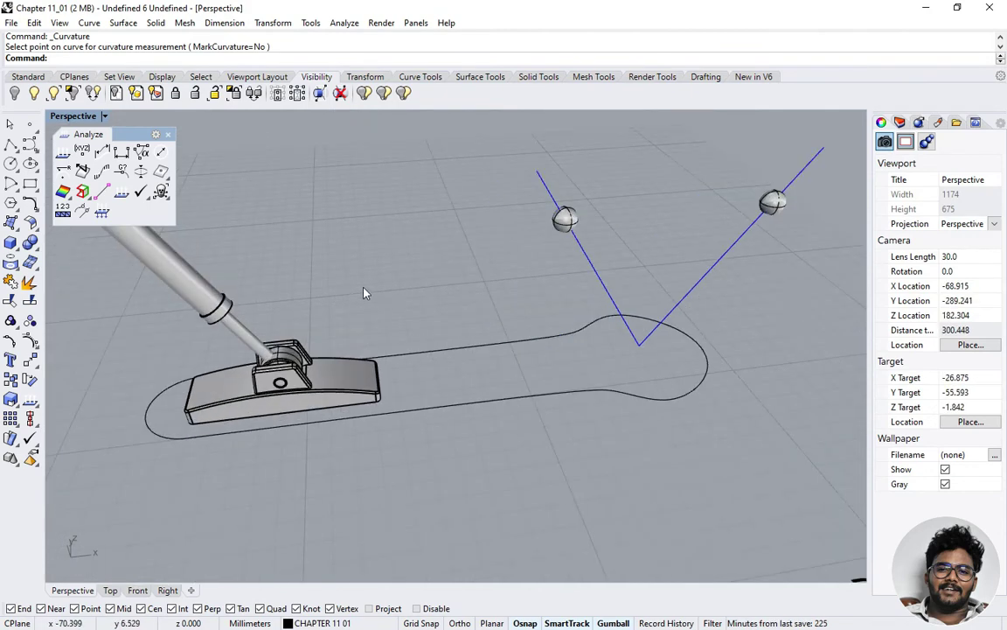
pyautogui.scroll(3, 366, 293)
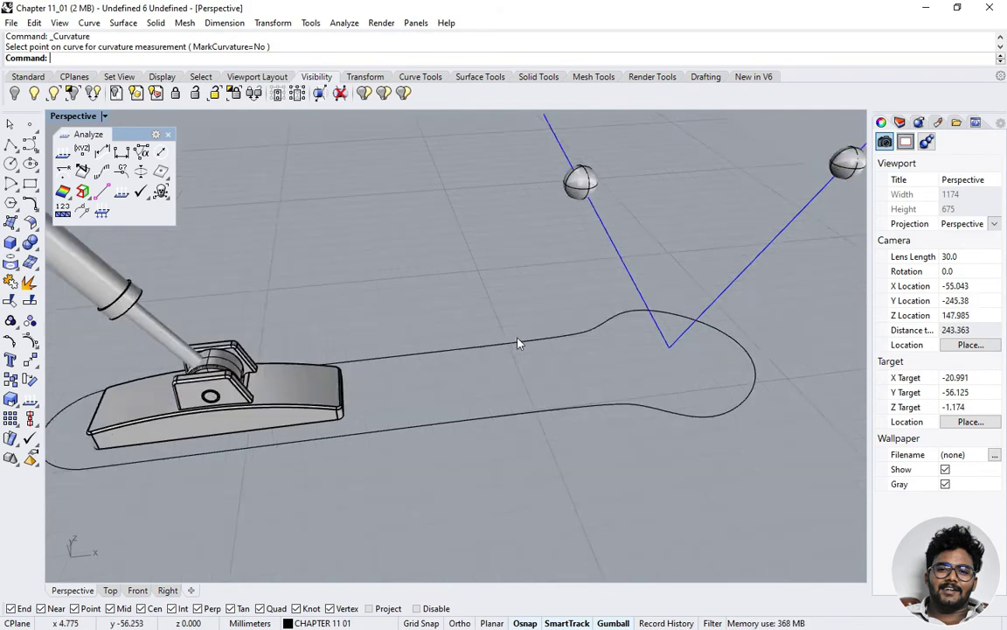
pyautogui.moveTo(465, 302); pyautogui.dragTo(542, 338, button='right')
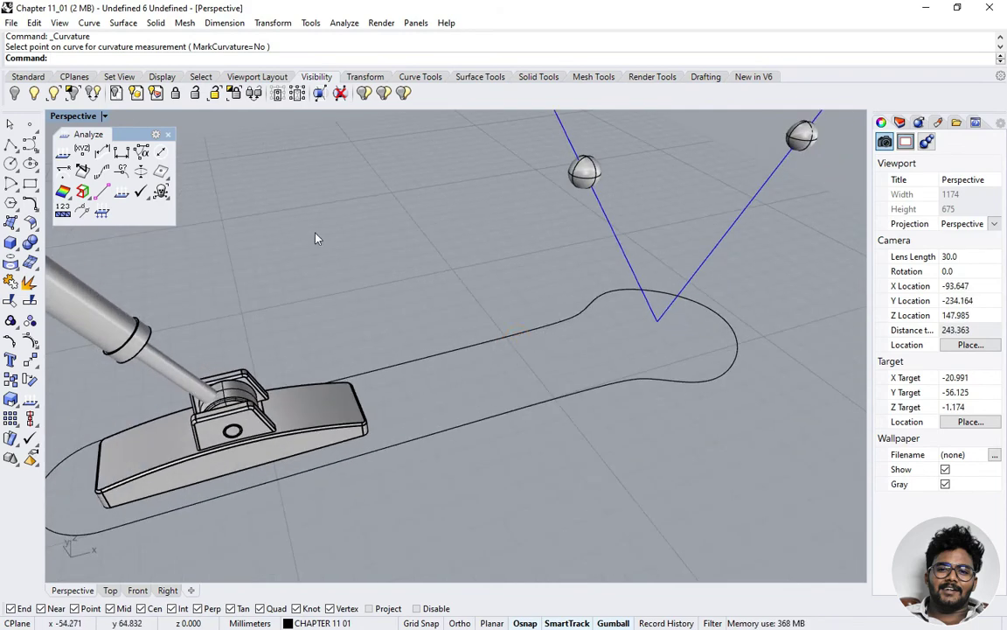
pyautogui.click(169, 182)
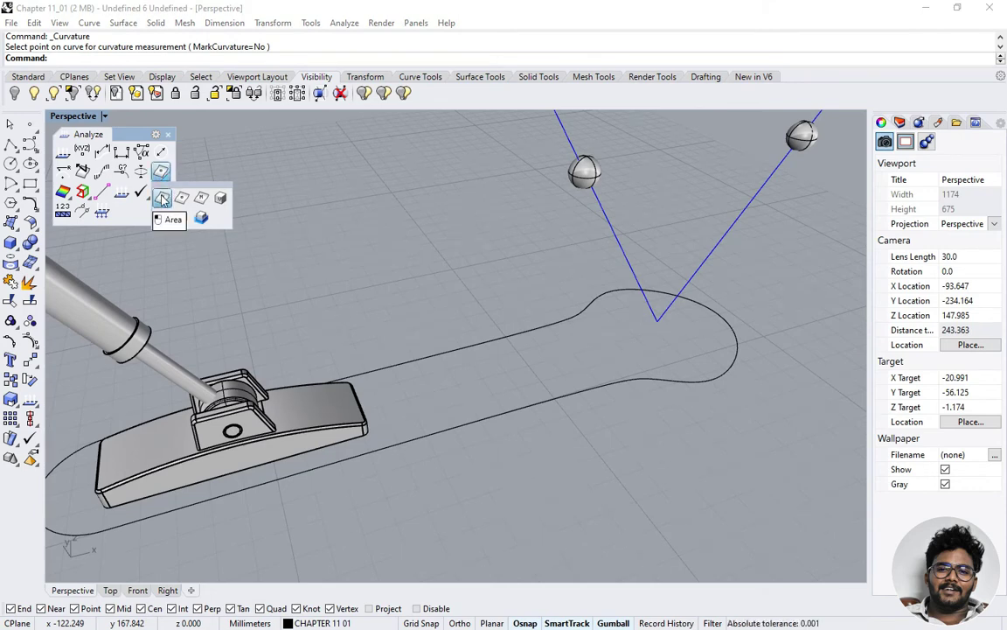
pyautogui.click(162, 199)
pyautogui.scroll(-3, 564, 382)
pyautogui.moveTo(563, 382); pyautogui.dragTo(533, 396, button='right')
pyautogui.scroll(6, 348, 414)
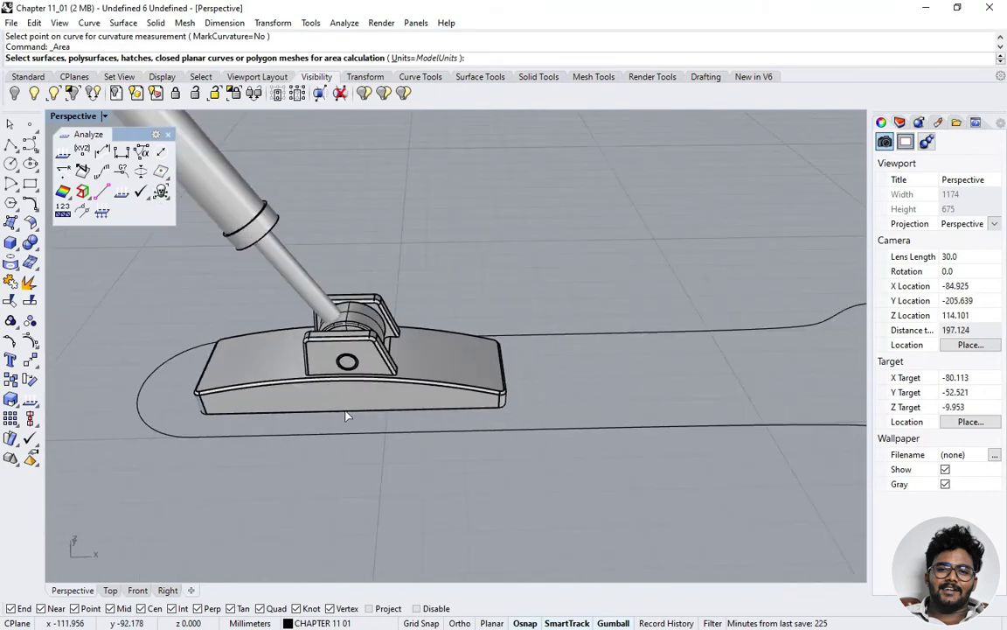
pyautogui.click(404, 398)
pyautogui.press('Return')
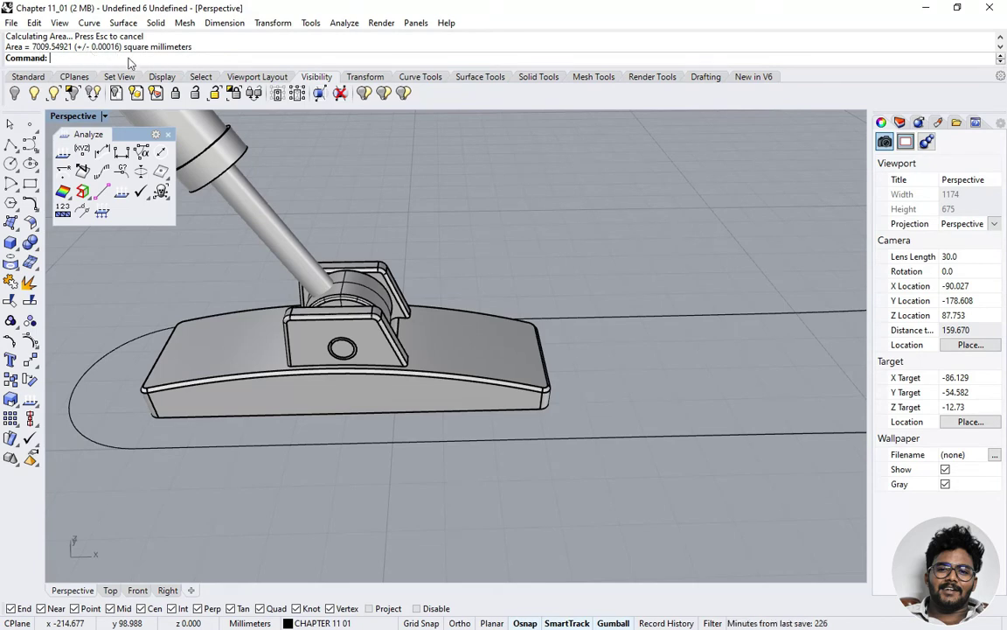
# Step: Measure the area enclosed by the closed outline curve around the base
pyautogui.moveTo(726, 439); pyautogui.dragTo(657, 389, button='right')
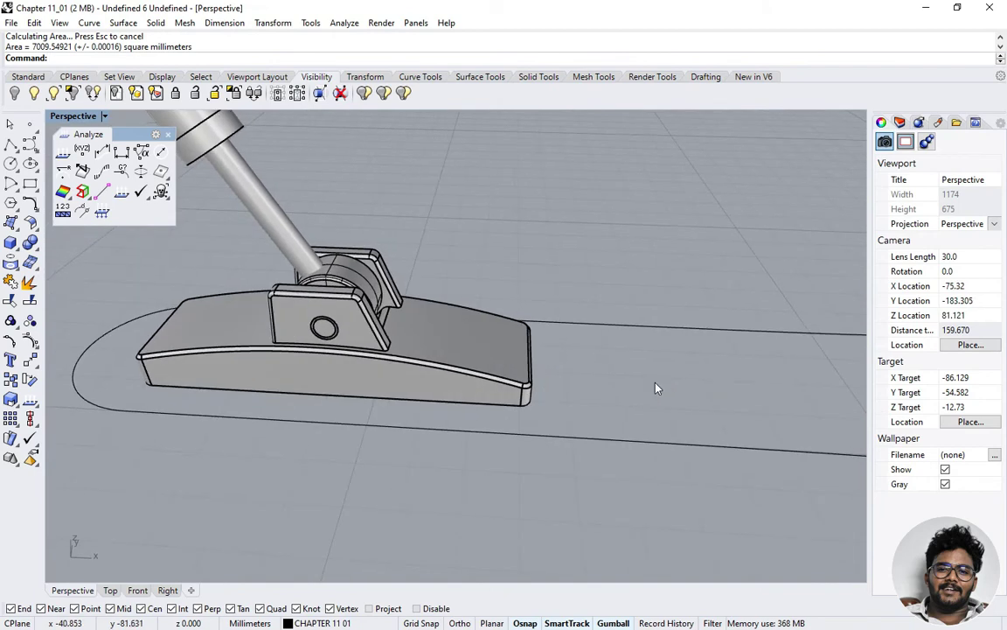
pyautogui.scroll(-3, 658, 388)
pyautogui.press('Return')
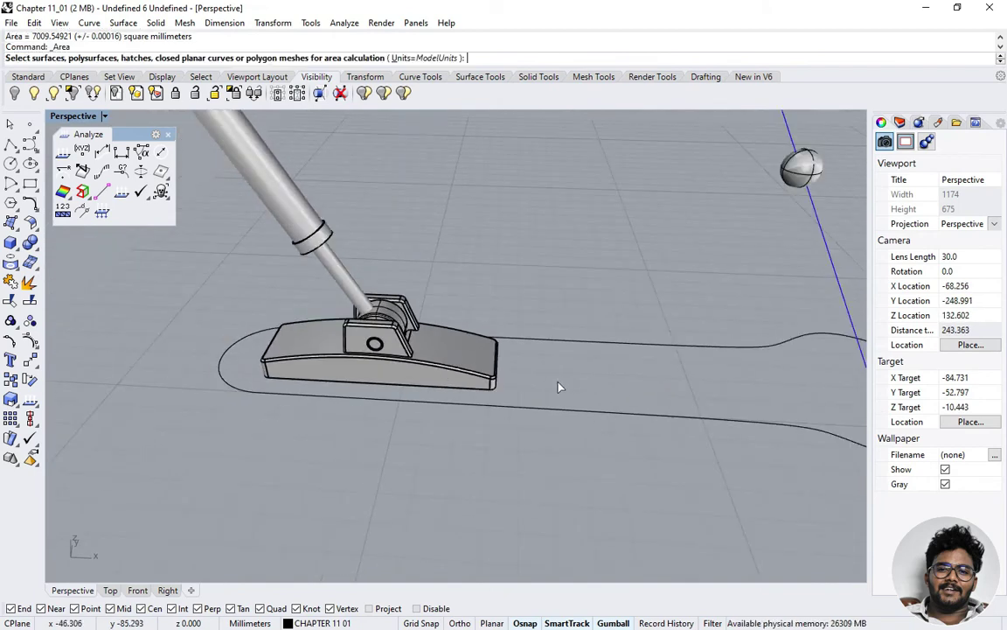
pyautogui.click(600, 418)
pyautogui.scroll(-3, 426, 347)
pyautogui.press('Return')
pyautogui.scroll(2, 385, 363)
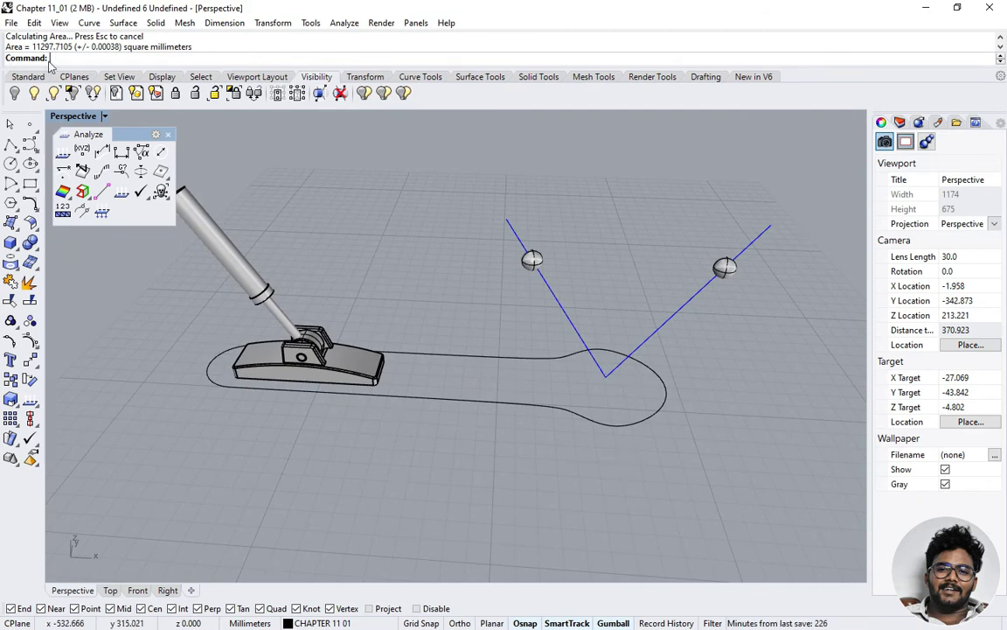
# Step: Measure the volume of the curved base solid under the bracket with the Volume tool
pyautogui.click(166, 178)
pyautogui.click(201, 217)
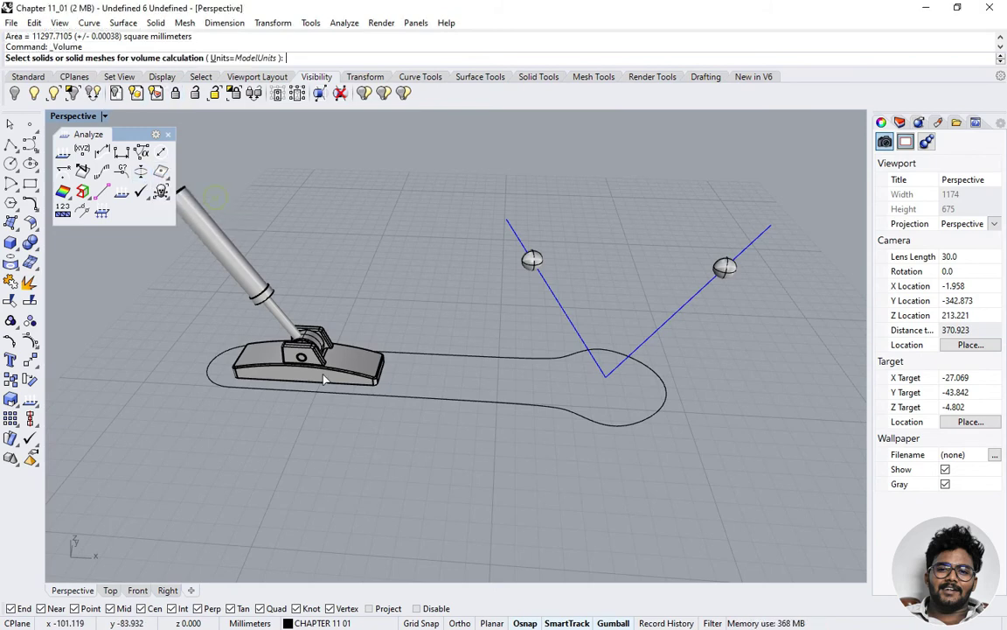
pyautogui.scroll(5, 329, 375)
pyautogui.click(329, 376)
pyautogui.press('Return')
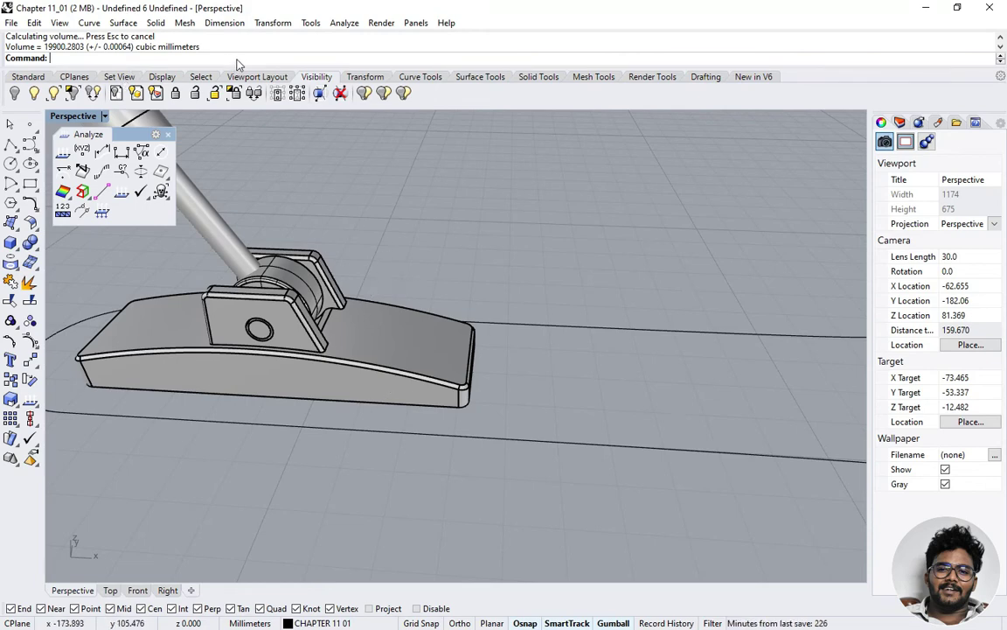
# Step: Measure the diameter at the midpoint of the rounded upper corner edge on the front bracket plate
pyautogui.scroll(-5, 395, 290)
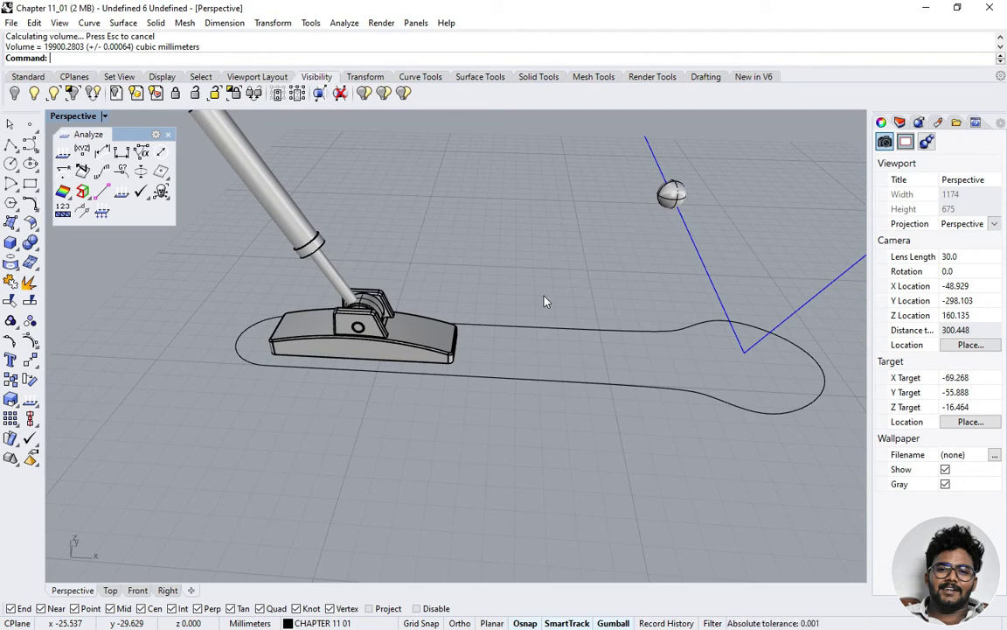
pyautogui.moveTo(531, 254); pyautogui.dragTo(491, 290, button='right')
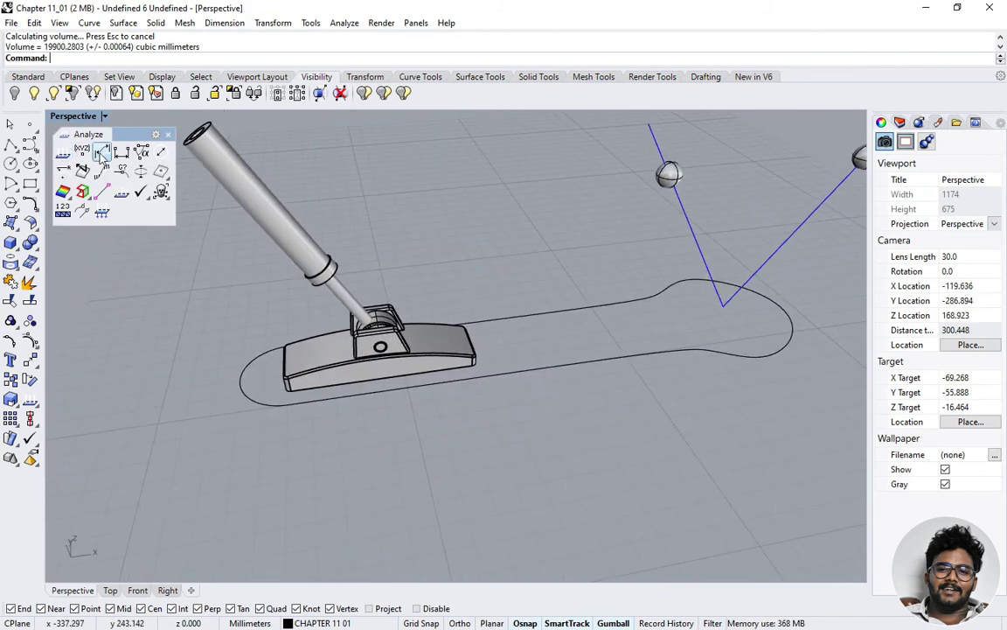
pyautogui.click(162, 157)
pyautogui.scroll(5, 432, 323)
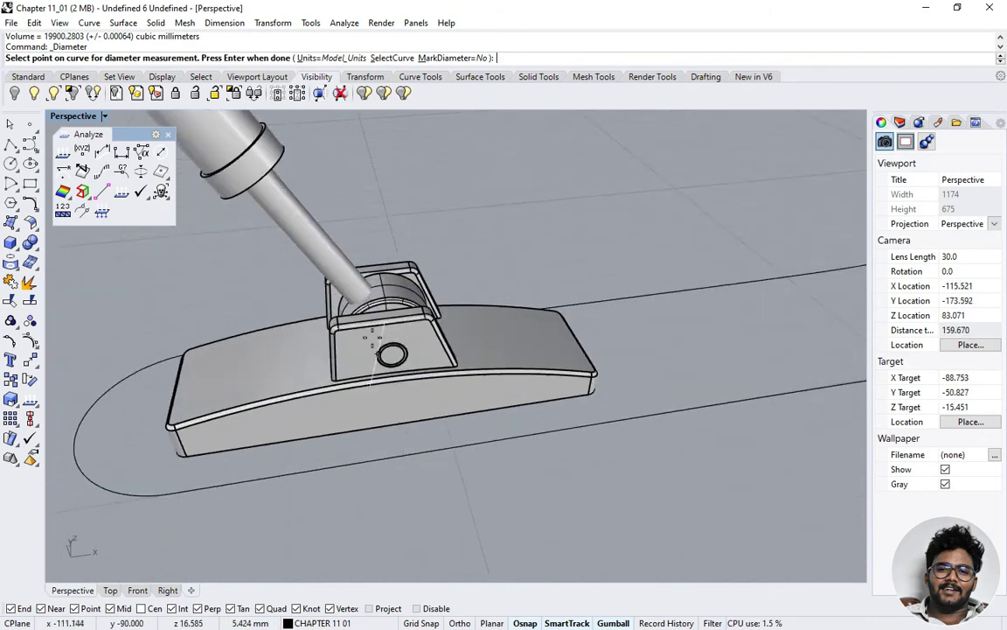
pyautogui.scroll(3, 440, 323)
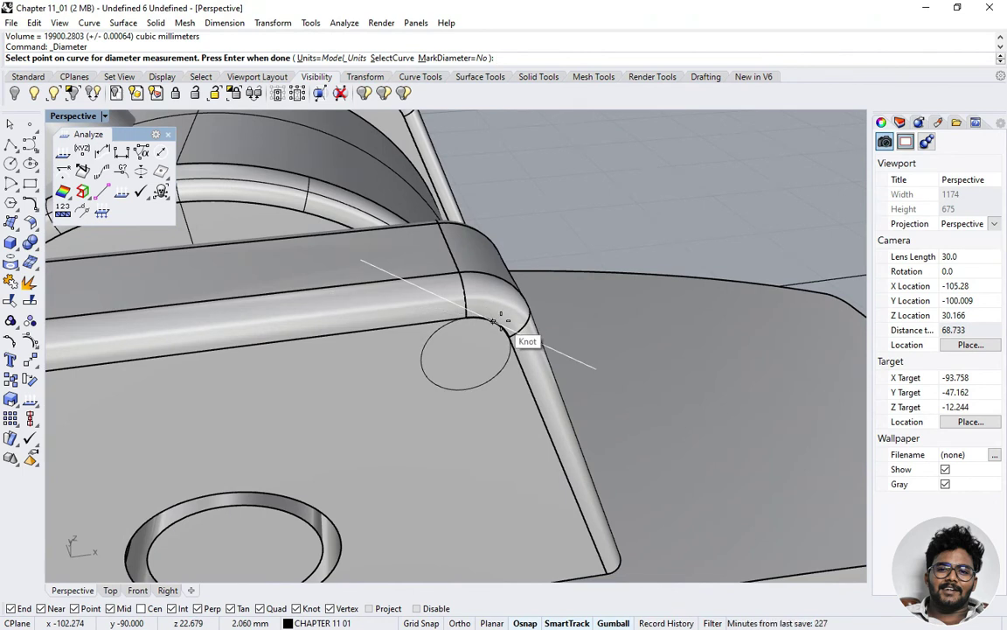
pyautogui.click(493, 320)
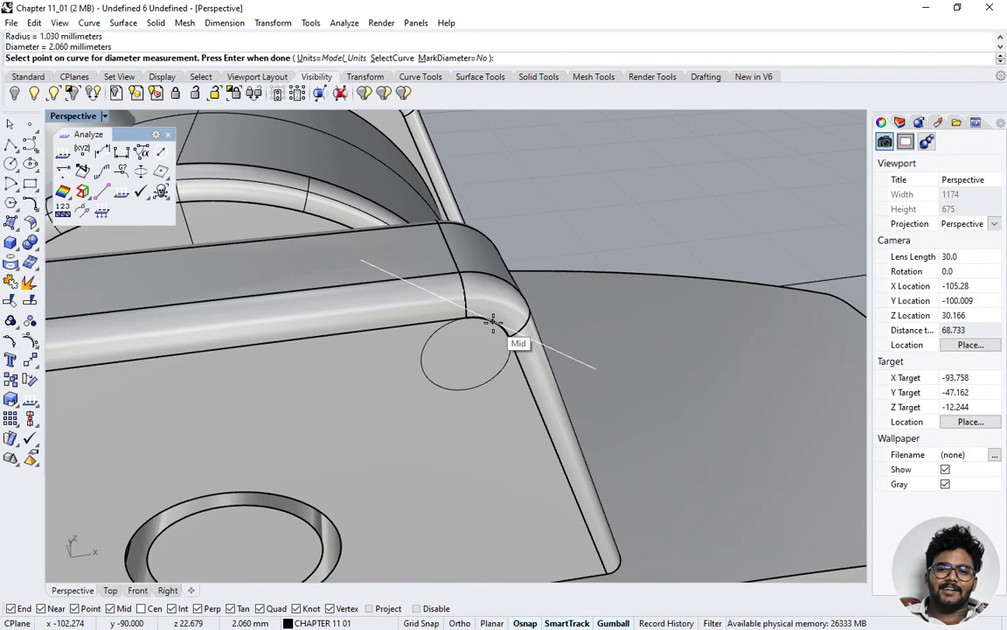
pyautogui.press('Return')
# Step: Go back through the earlier views and look over the whole model with its handle, base, outline and angled lines
pyautogui.press('Home')
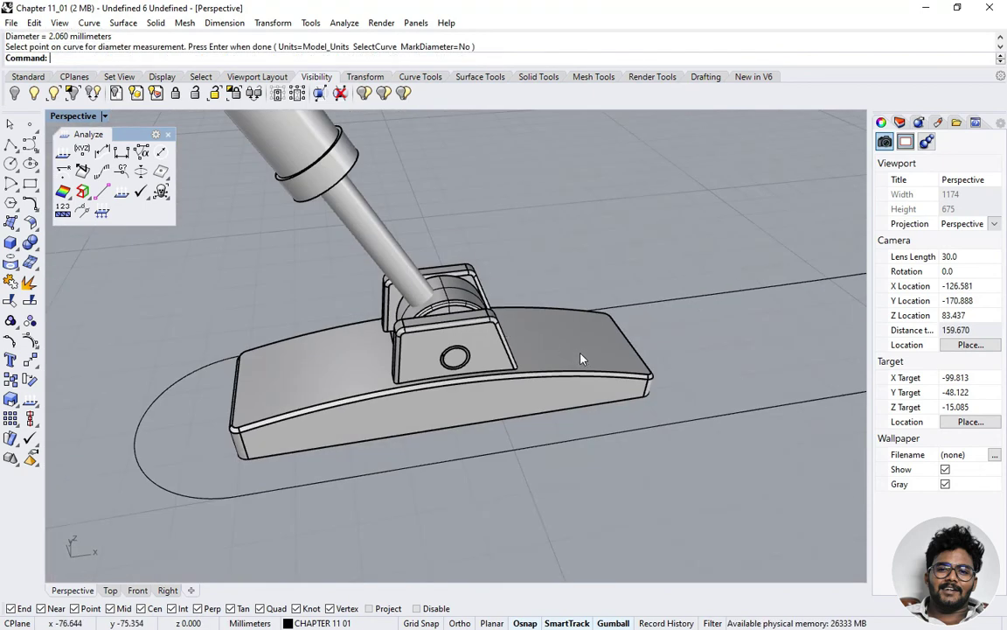
pyautogui.press('Home')
pyautogui.press('Home')
pyautogui.press('Home')
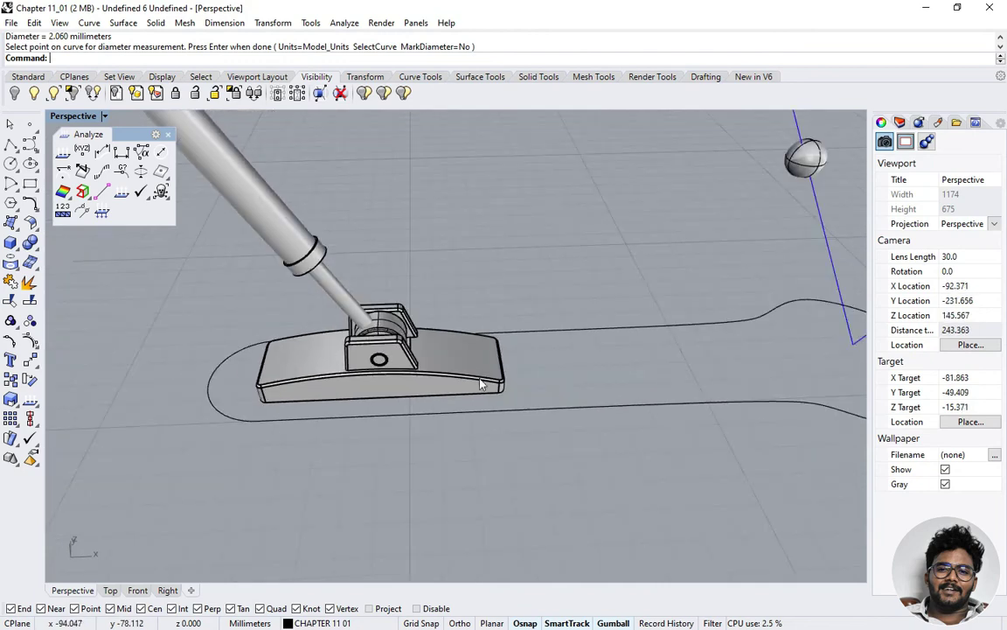
pyautogui.press('Home')
pyautogui.press('Home')
pyautogui.press('Home')
pyautogui.press('Home')
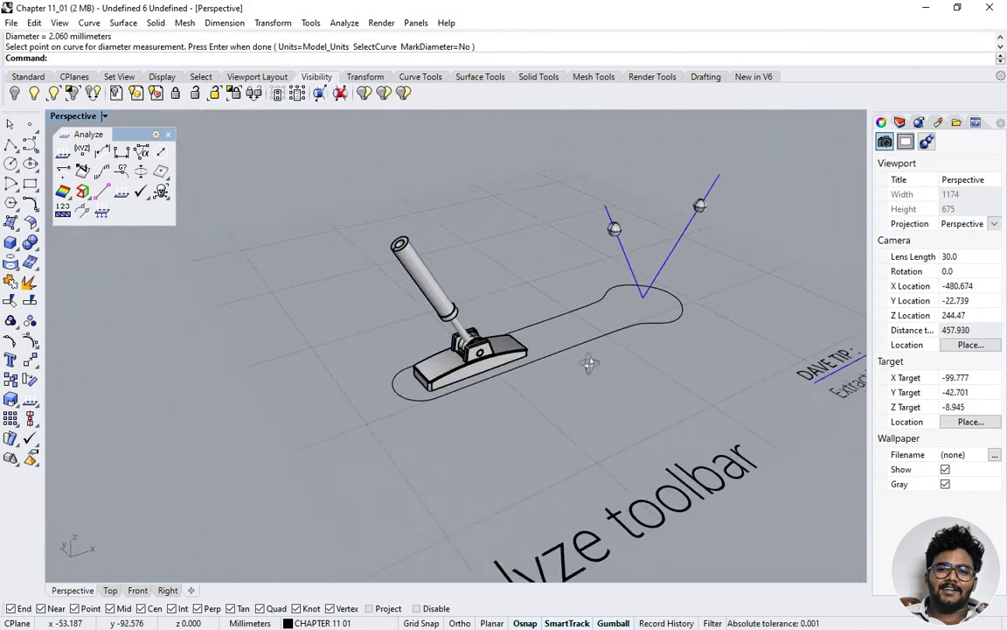
pyautogui.press('Home')
pyautogui.press('Home')
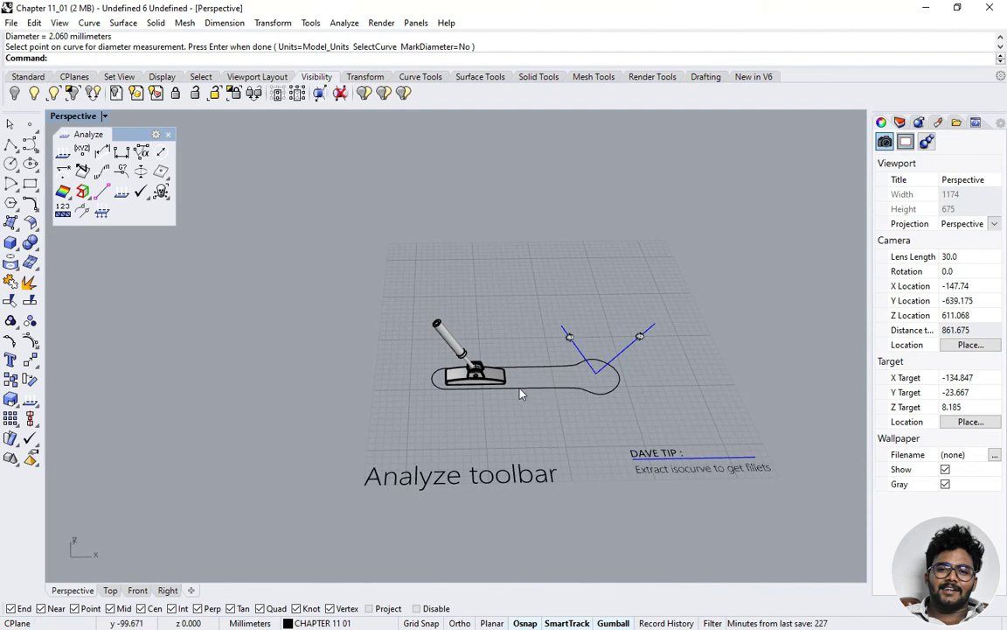
pyautogui.moveTo(525, 391); pyautogui.dragTo(531, 389, button='right')
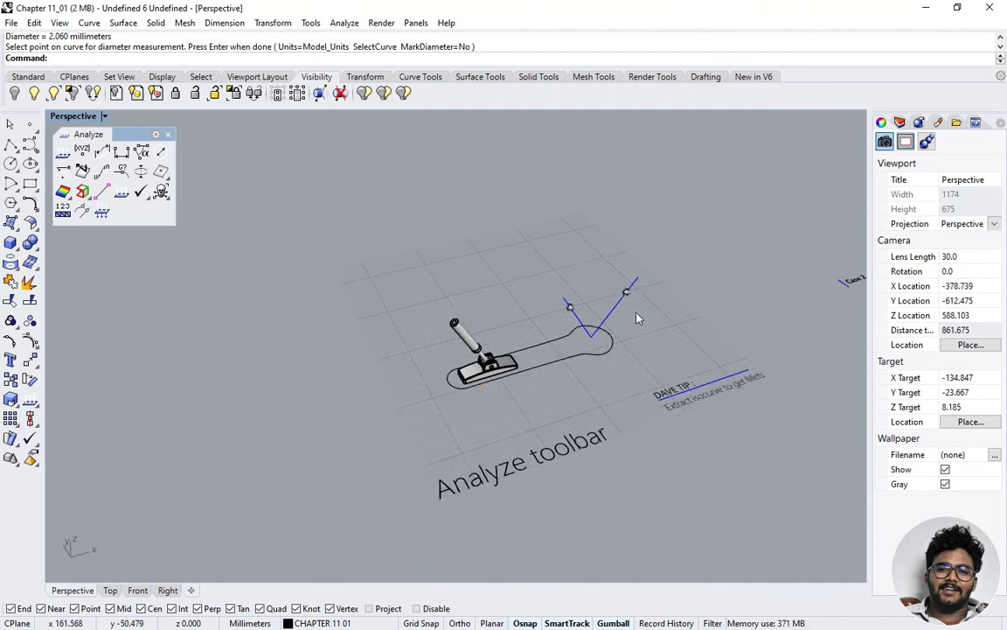
pyautogui.moveTo(637, 315); pyautogui.dragTo(612, 319, button='right')
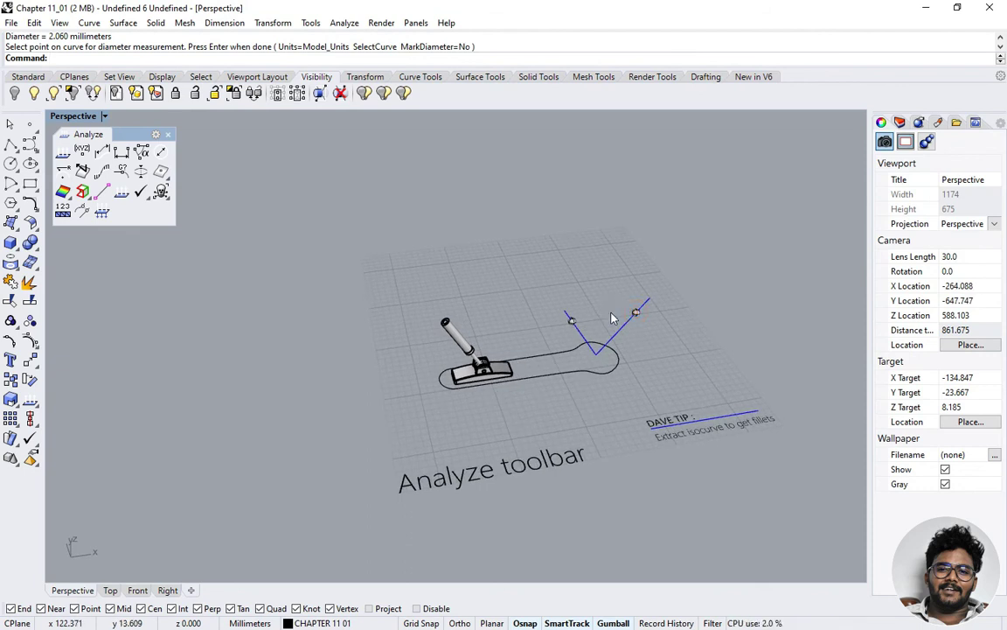
pyautogui.scroll(4, 612, 319)
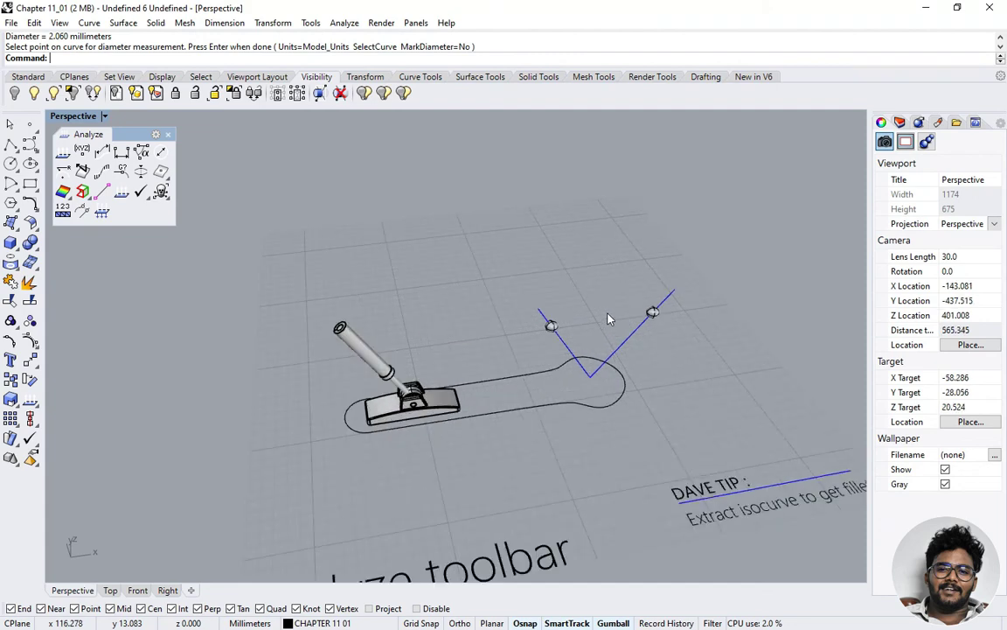
pyautogui.scroll(4, 473, 354)
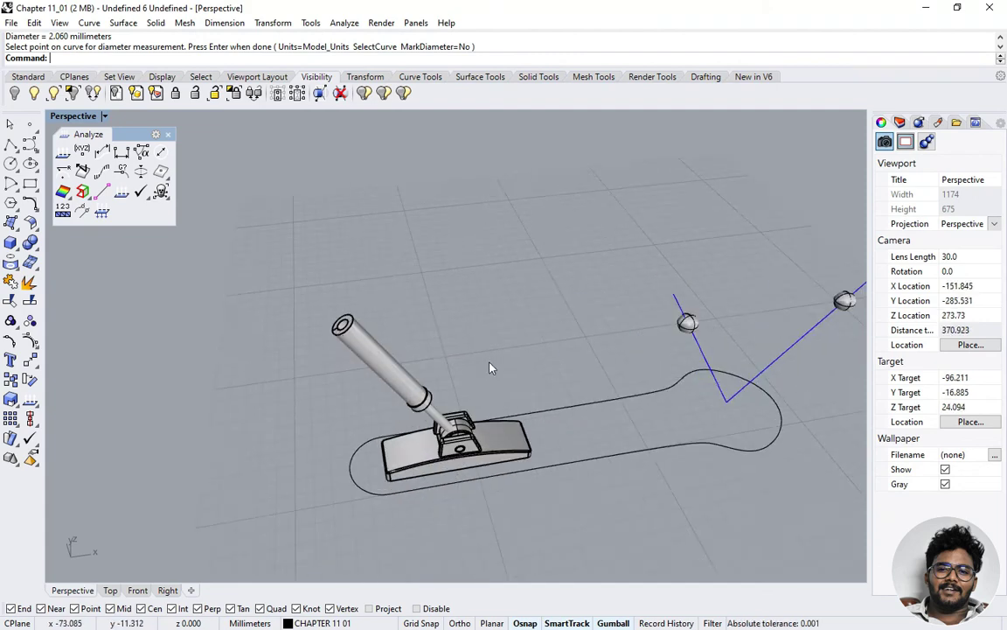